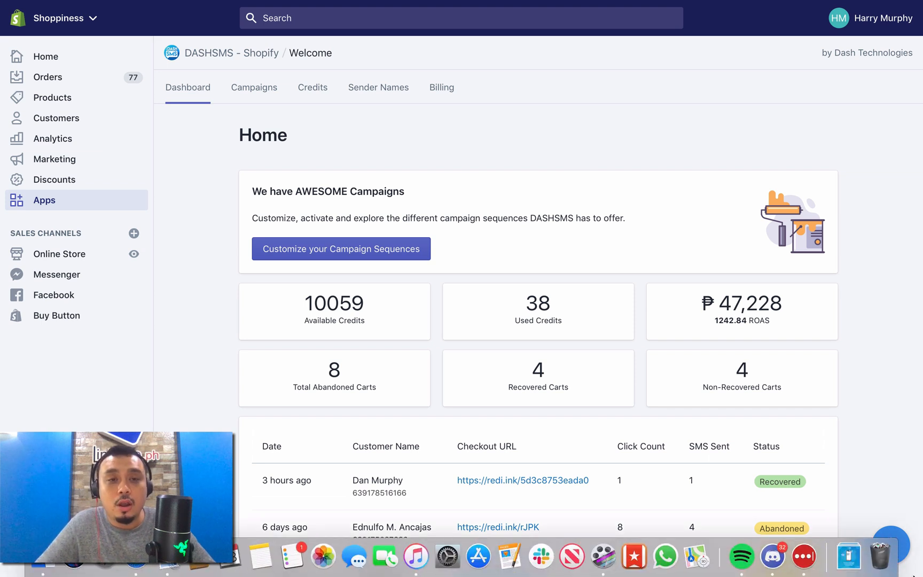
Step: Open the DASHSMS campaigns and look over the abandoned cart sequences
scroll(422, 278, down, 1)
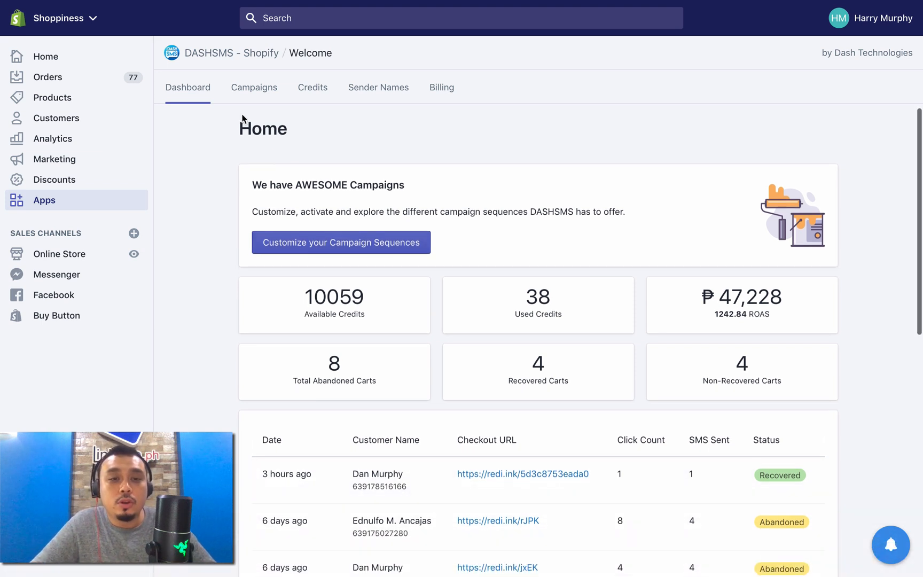
click(254, 89)
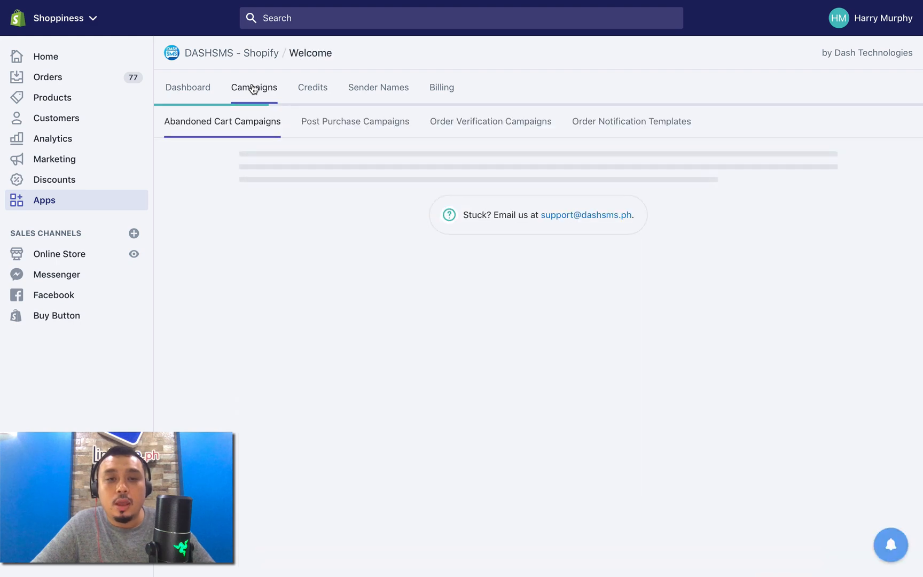
scroll(277, 147, down, 1)
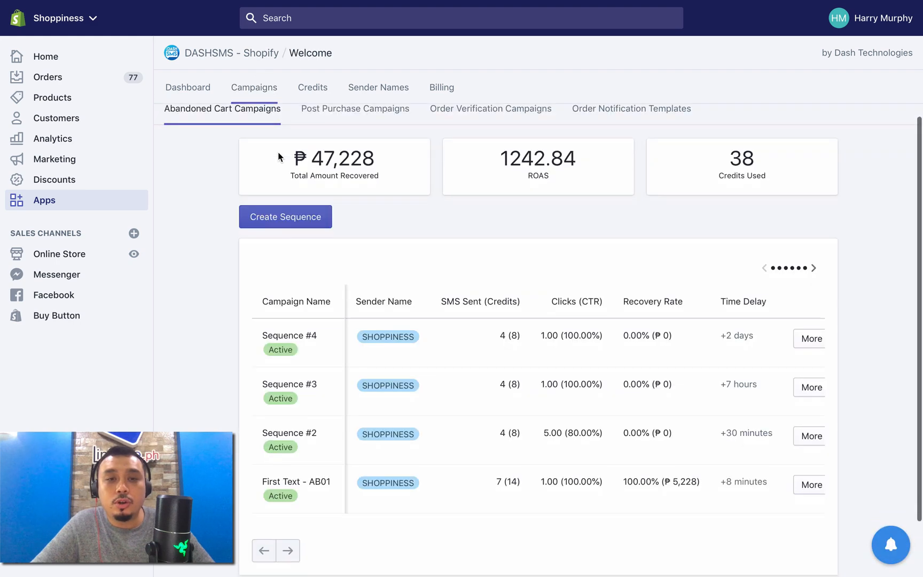
scroll(288, 192, up, 1)
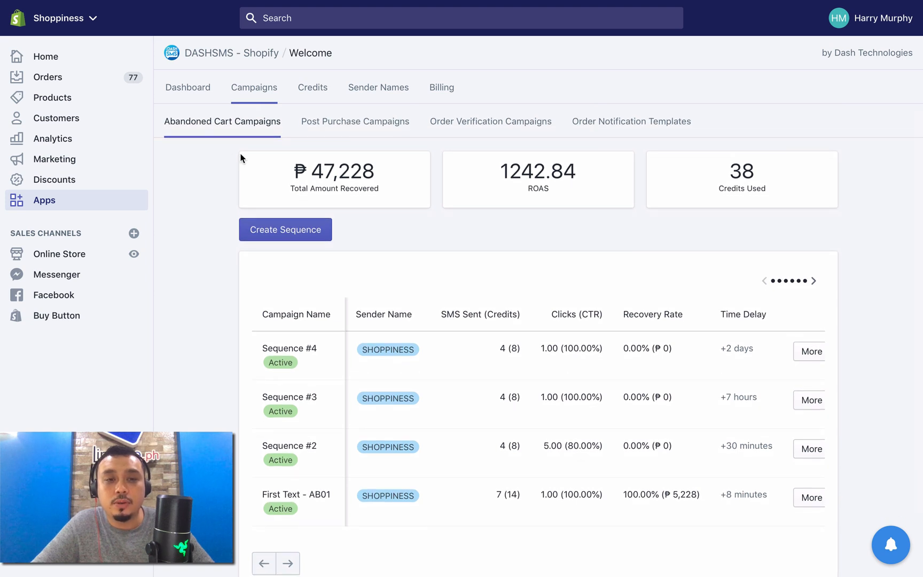
Step: Open the Up Sell Sequences within the post purchase campaigns, checking the recommendation on combining sequences
click(393, 126)
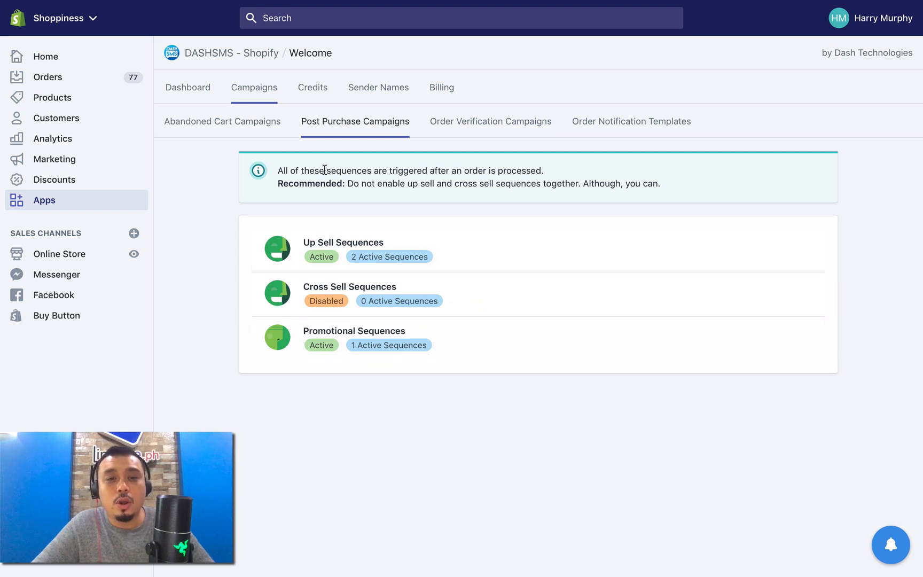
triple_click(273, 187)
click(394, 188)
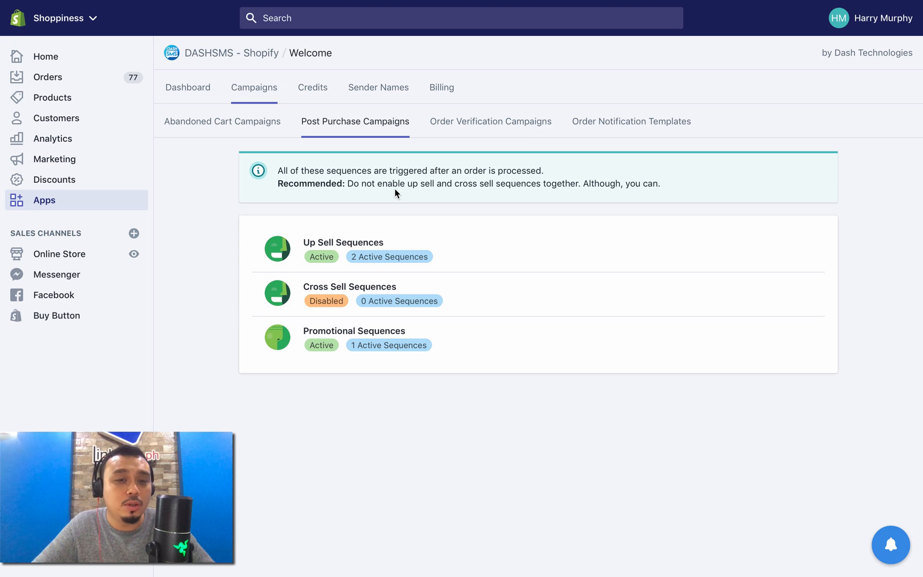
click(478, 261)
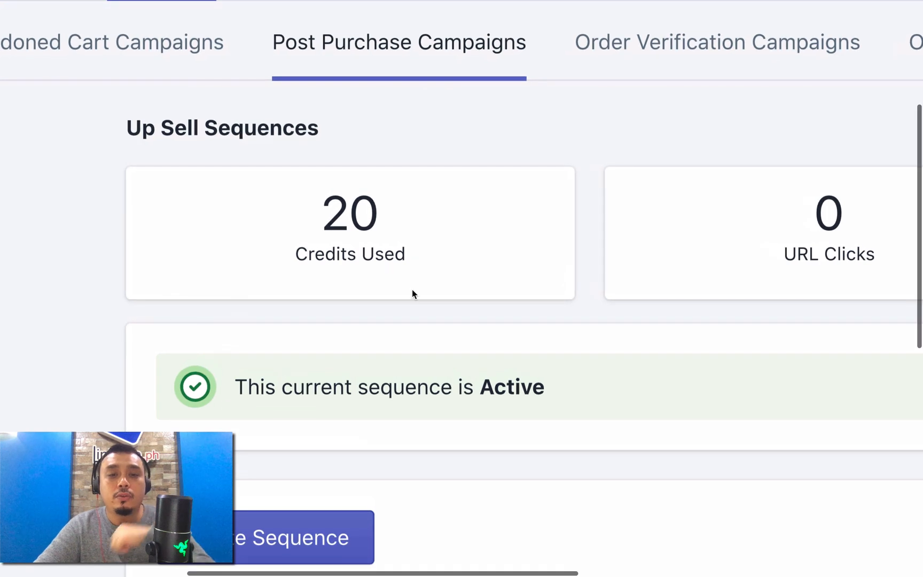
Step: Examine the credits used, URL clicks and average click-through rate of the up sell sequences
scroll(412, 293, right, 8)
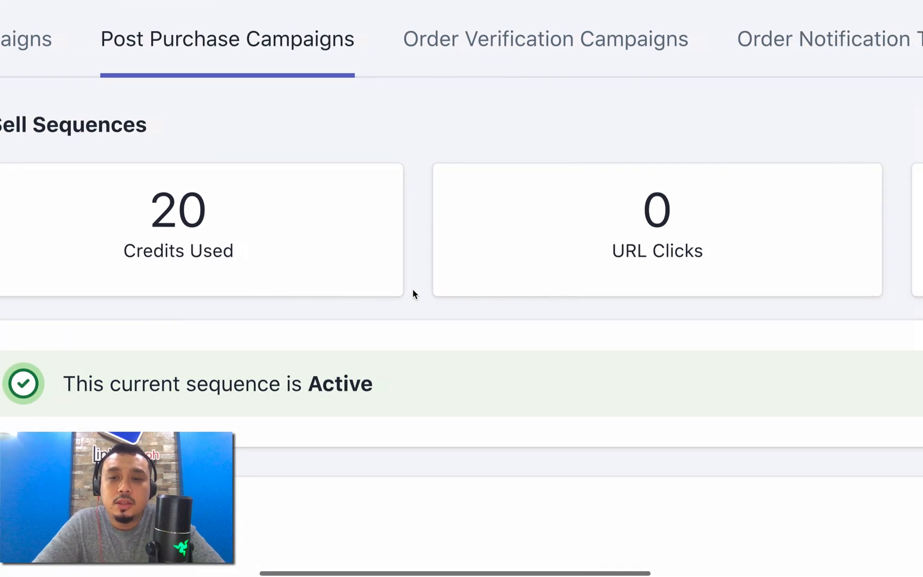
scroll(446, 209, right, 5)
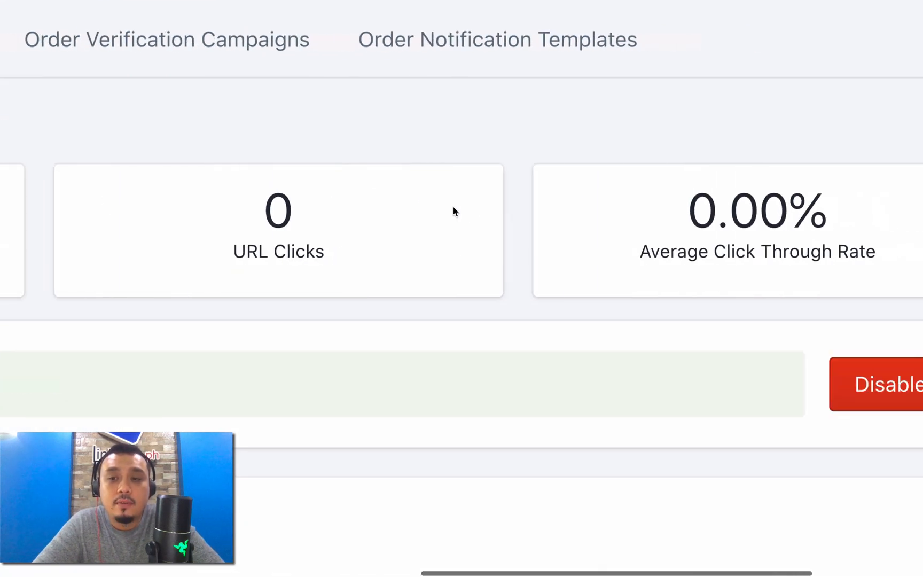
scroll(700, 266, down, 5)
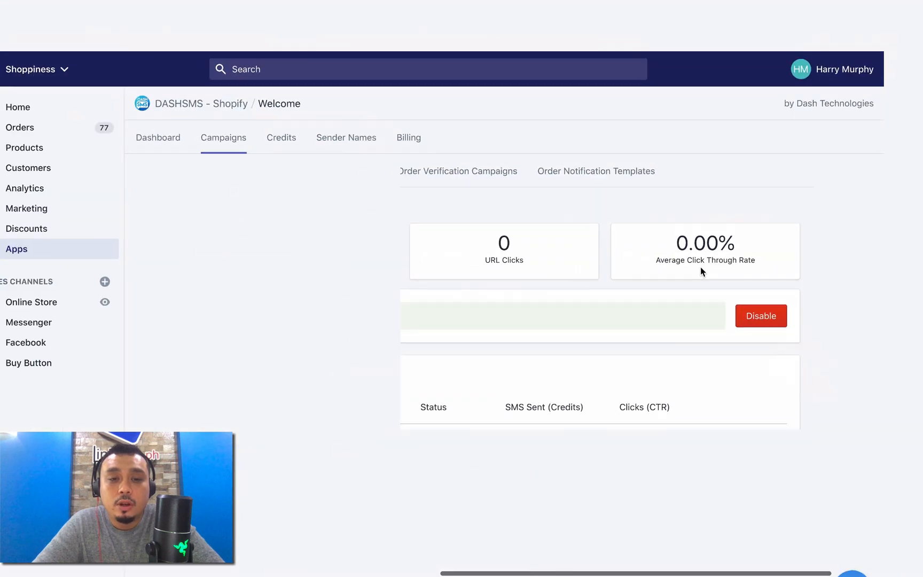
drag(498, 207, 742, 217)
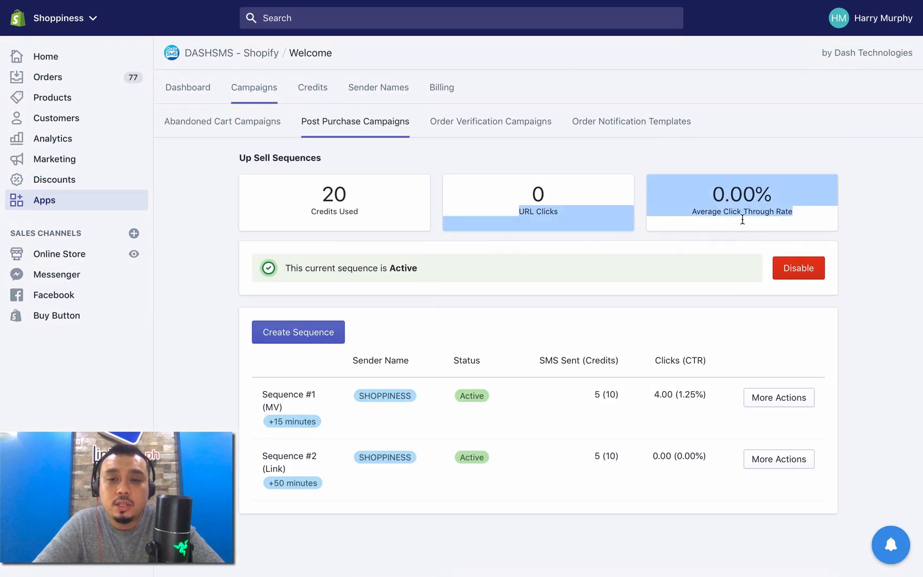
click(743, 219)
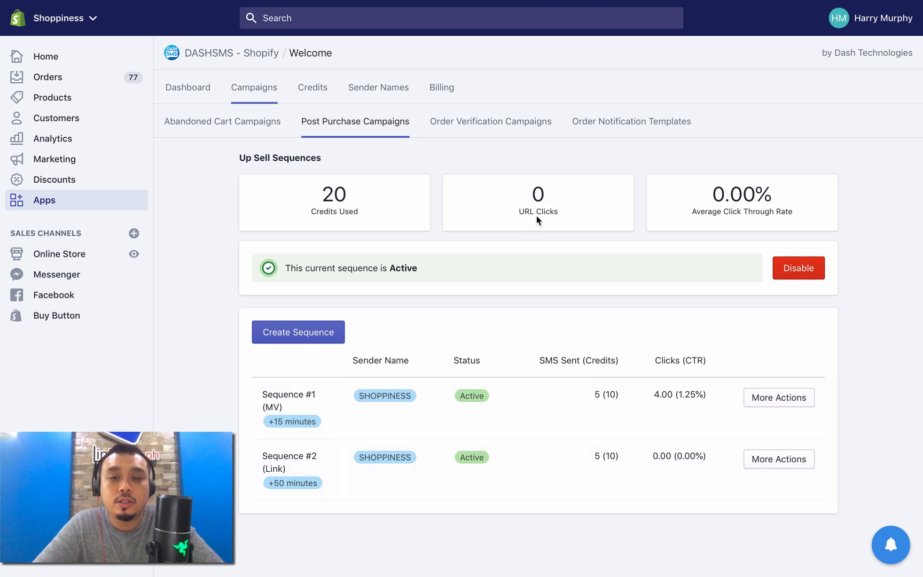
drag(559, 214, 513, 179)
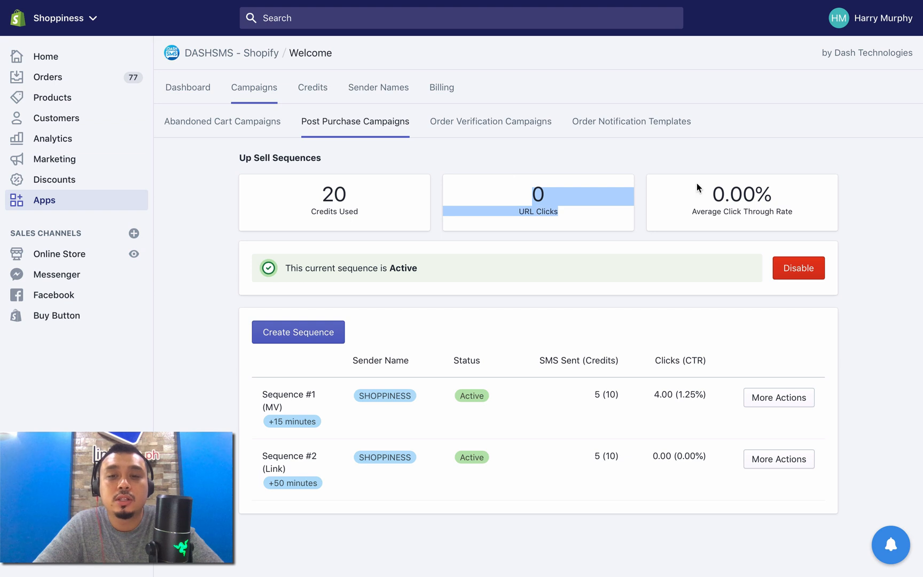
drag(710, 185, 783, 197)
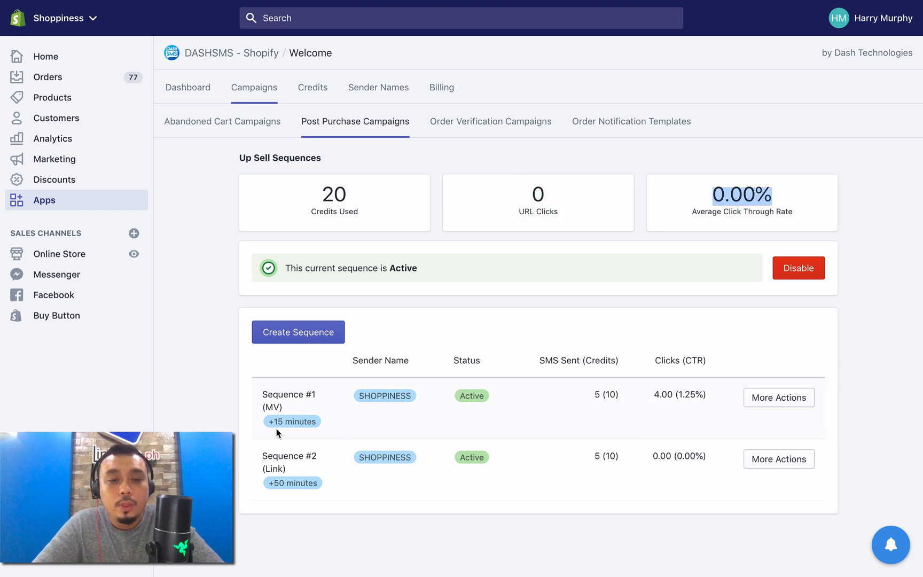
Step: Examine the up sell sequence list, including the SMS sent credits and the time delay of Sequence #1 (MV)
scroll(276, 429, up, 5)
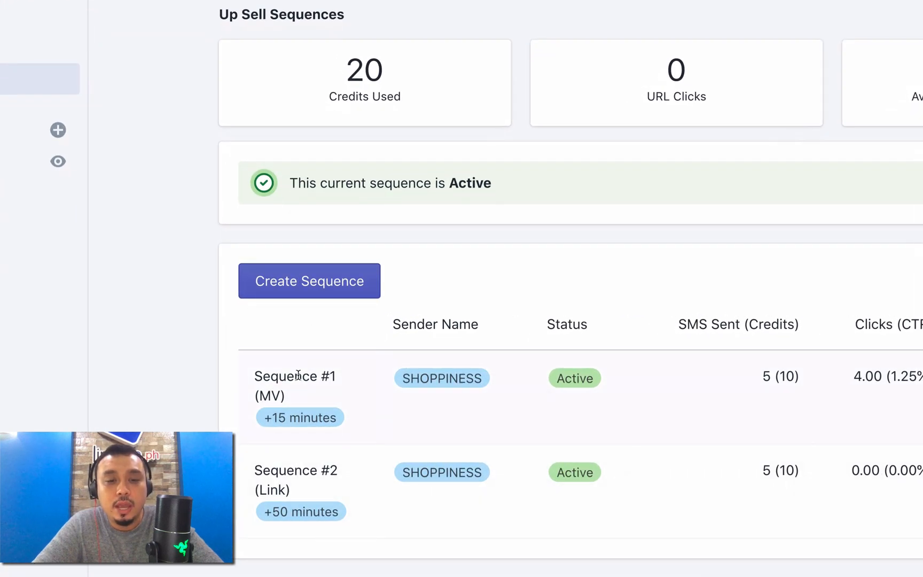
scroll(283, 506, right, 3)
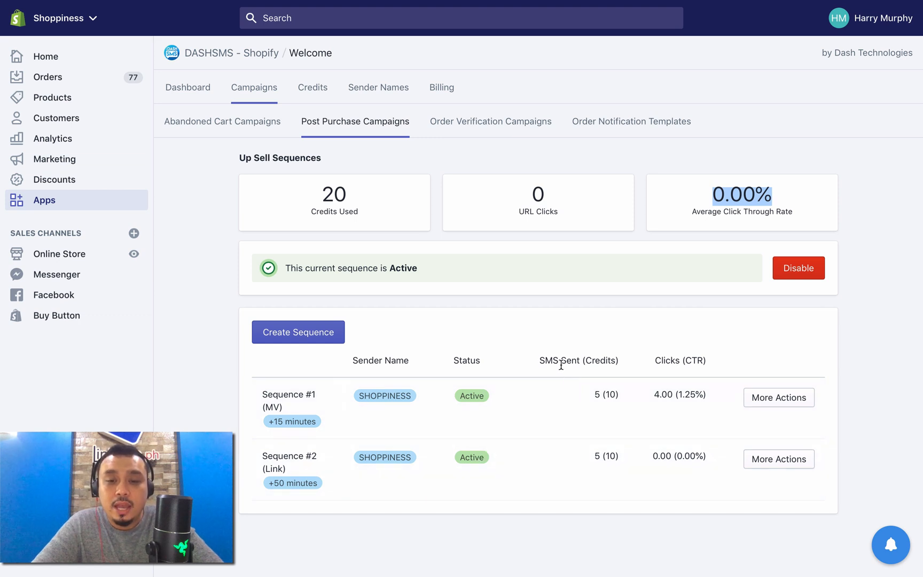
mouse_move(561, 364)
mouse_down()
mouse_move(569, 364)
mouse_move(546, 359)
mouse_move(572, 359)
mouse_up()
click(600, 359)
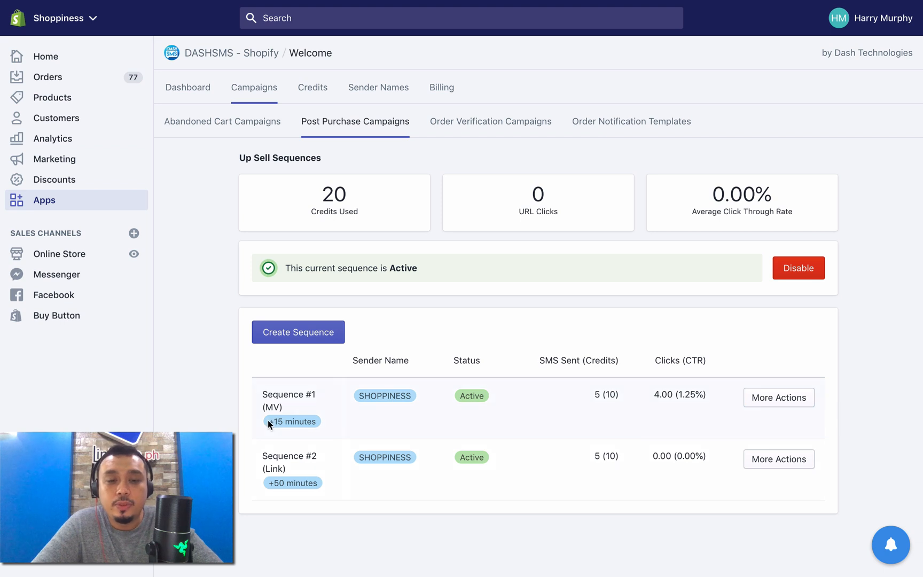
drag(268, 421, 308, 420)
click(300, 422)
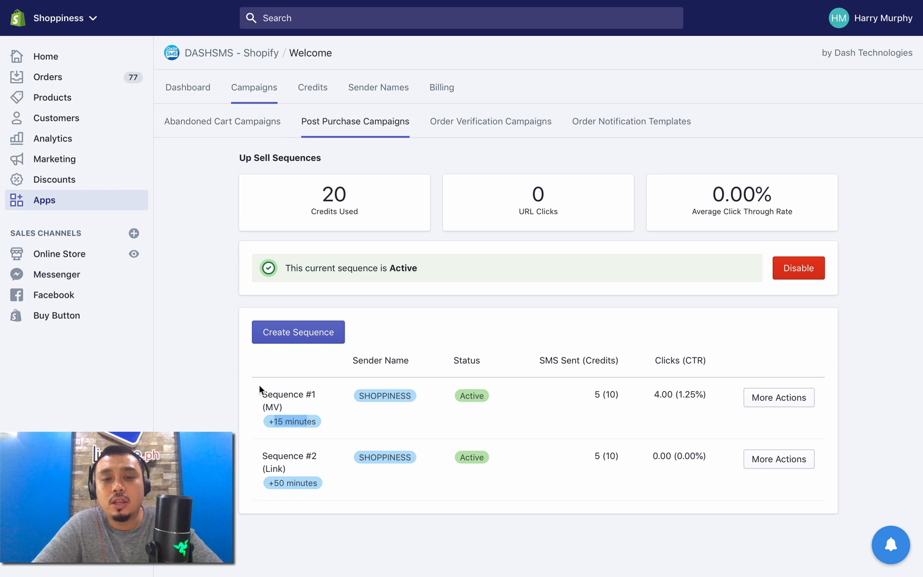
click(273, 423)
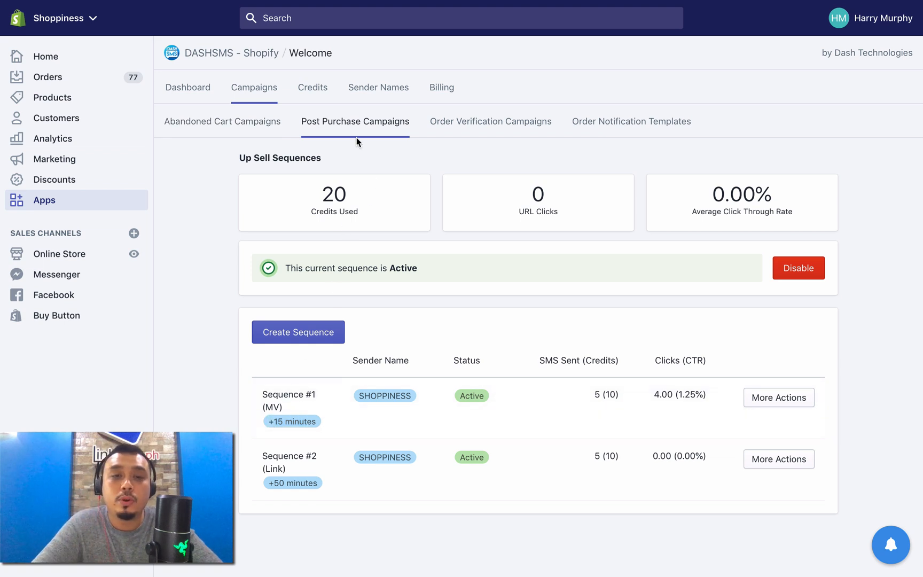
drag(272, 424, 317, 424)
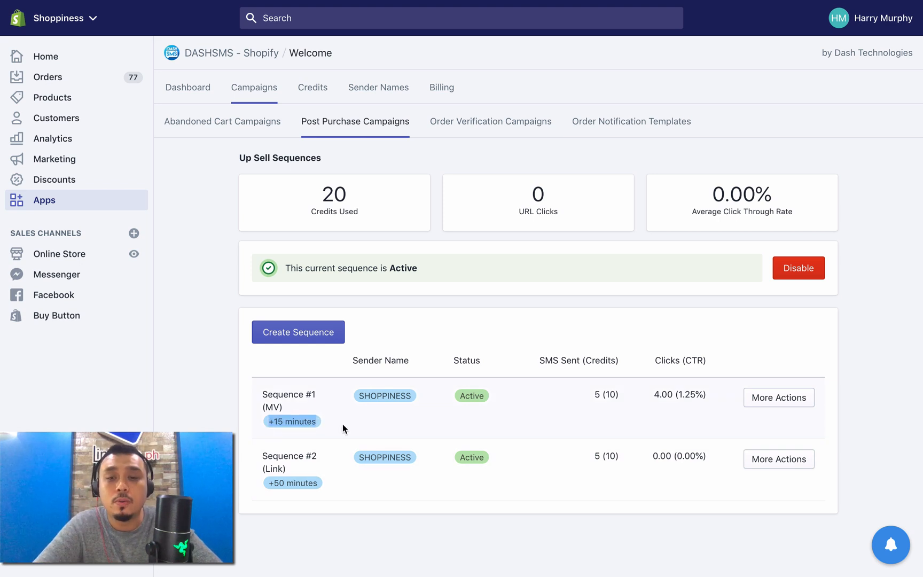
Step: Open Sequence #1 (MV) for editing and change its title to 'Upsell #1'
click(802, 397)
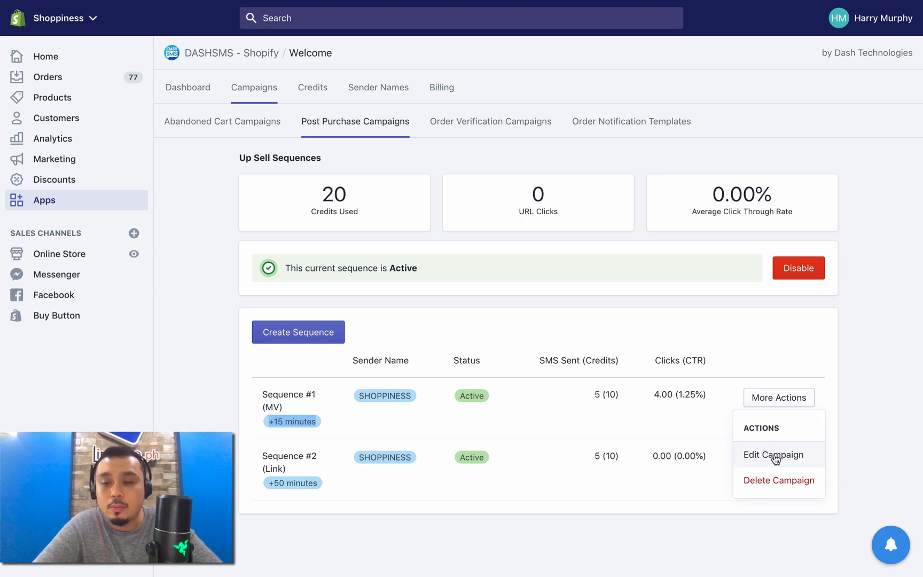
click(775, 457)
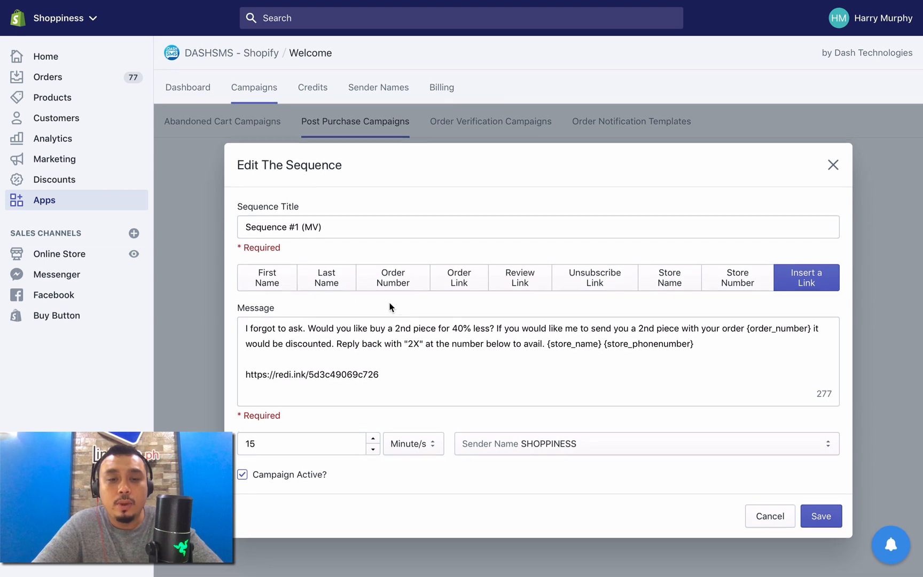
drag(287, 227, 438, 244)
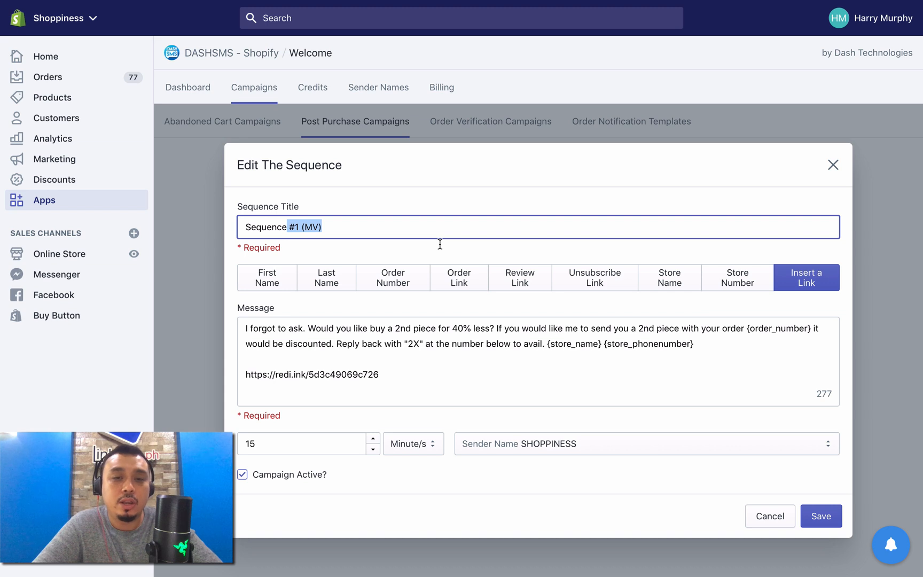
triple_click(348, 232)
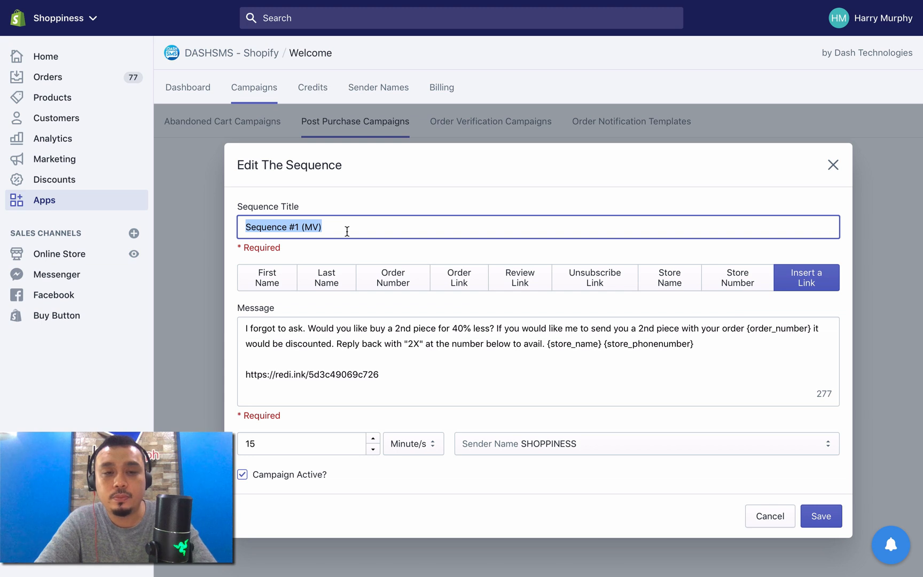
text(Upsell 31)
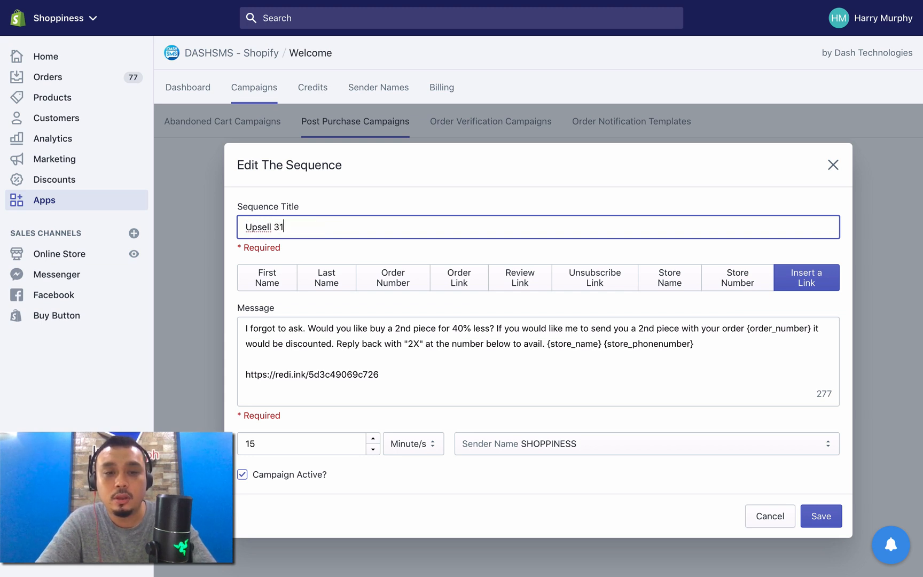
key(BackSpace)
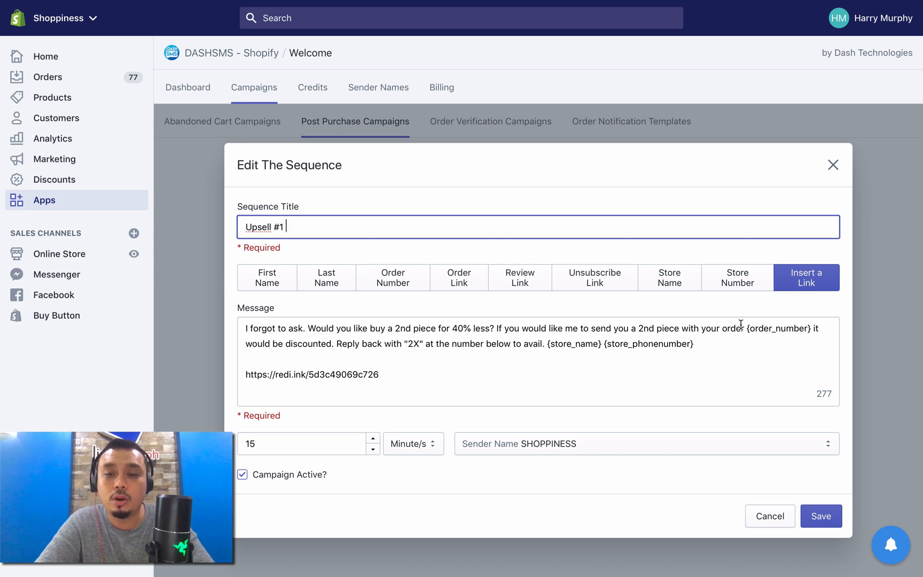
Step: Review the {order_number} placeholder and the reply instructions in the upsell message
drag(747, 328, 812, 328)
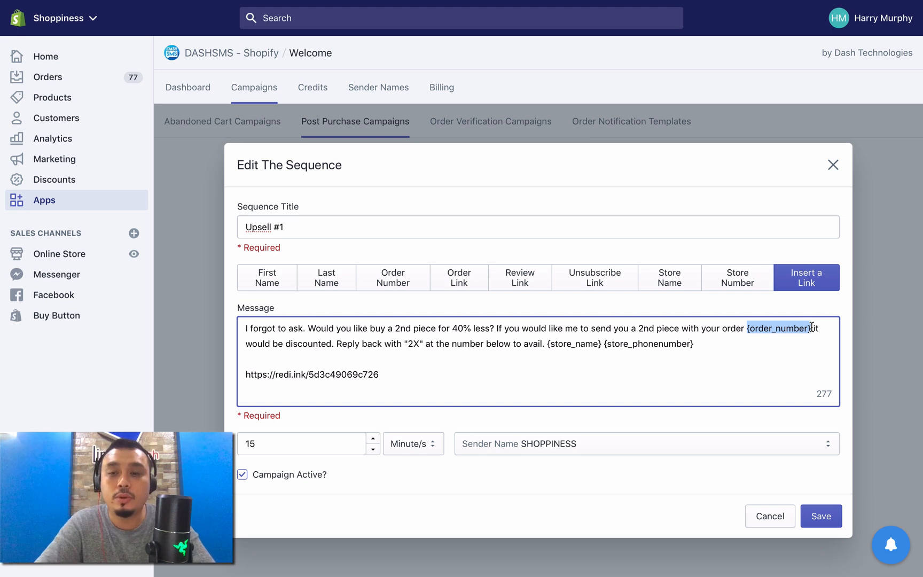
click(811, 335)
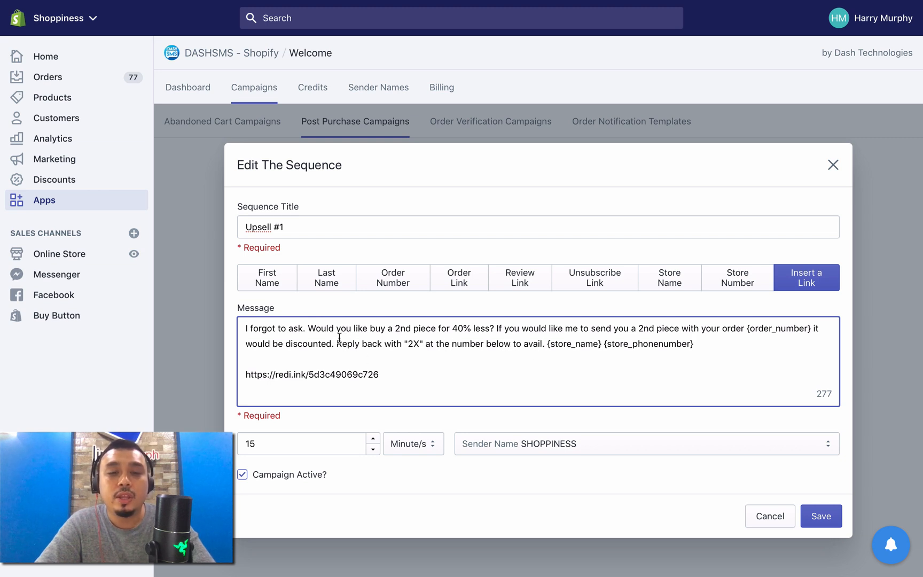
drag(338, 342, 369, 396)
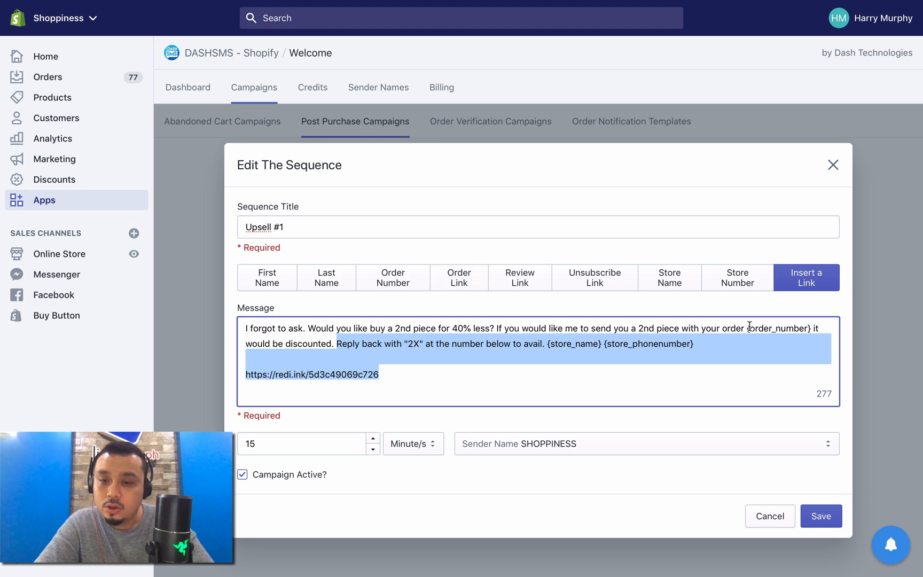
drag(749, 327, 782, 328)
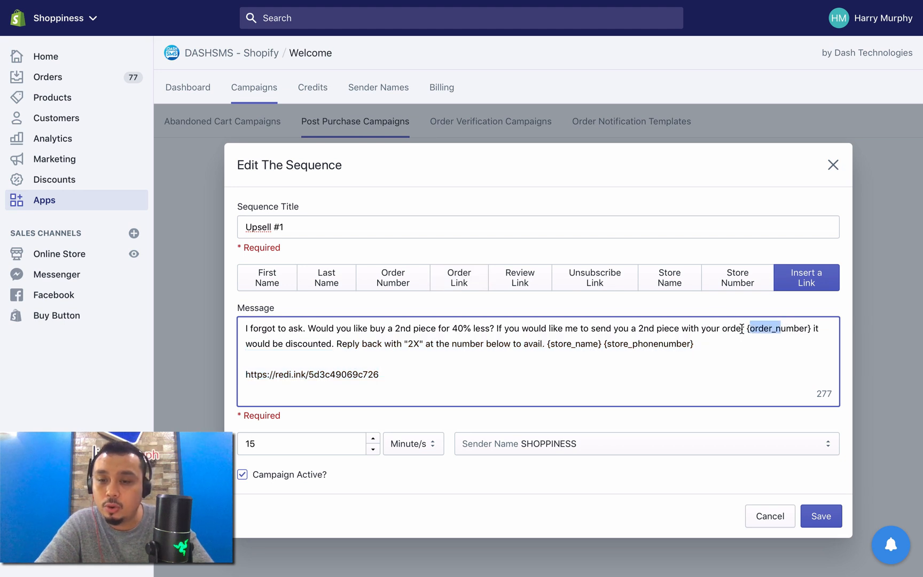
Step: Insert the {order_link} placeholder at the end of the message and replace {order_number} with a copy of it
click(698, 381)
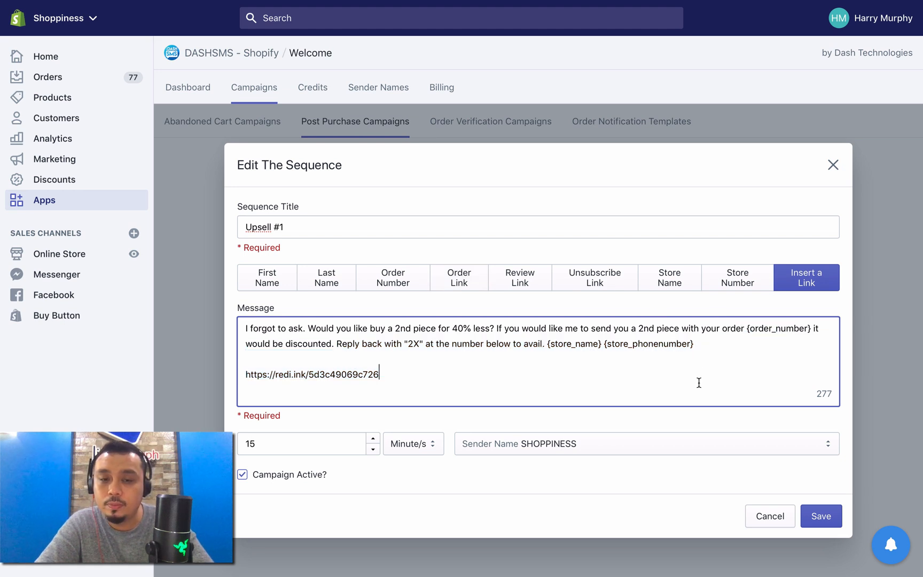
click(470, 280)
drag(379, 374, 449, 374)
key(ctrl+c)
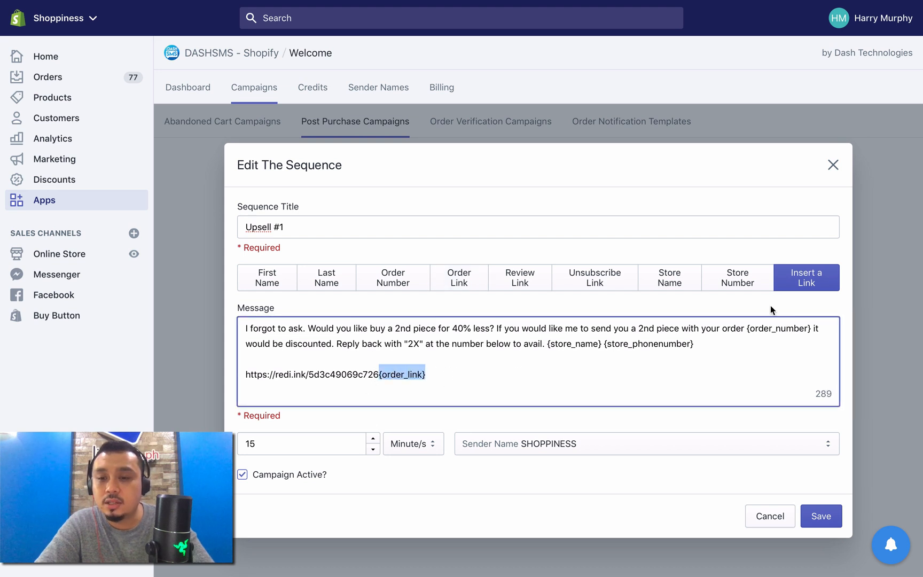
drag(747, 327, 811, 328)
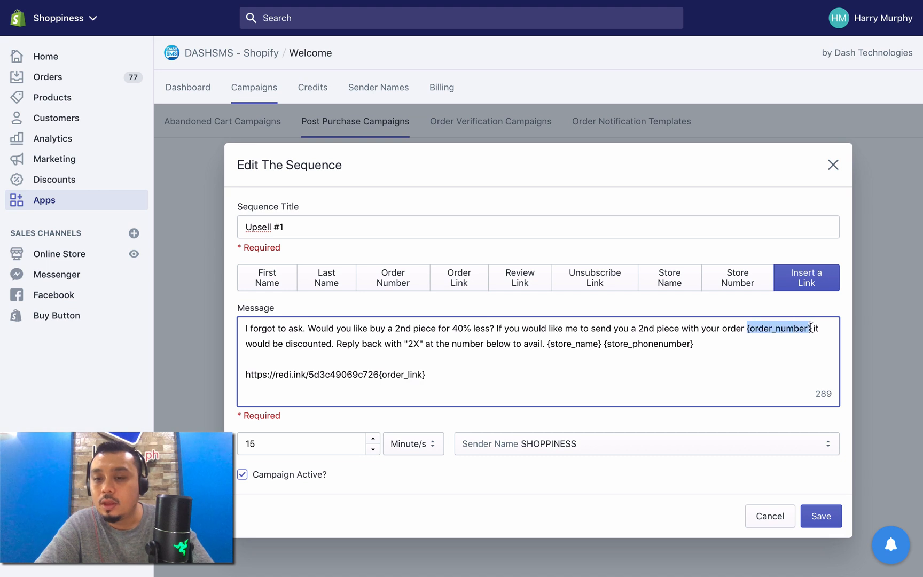
key(ctrl+v)
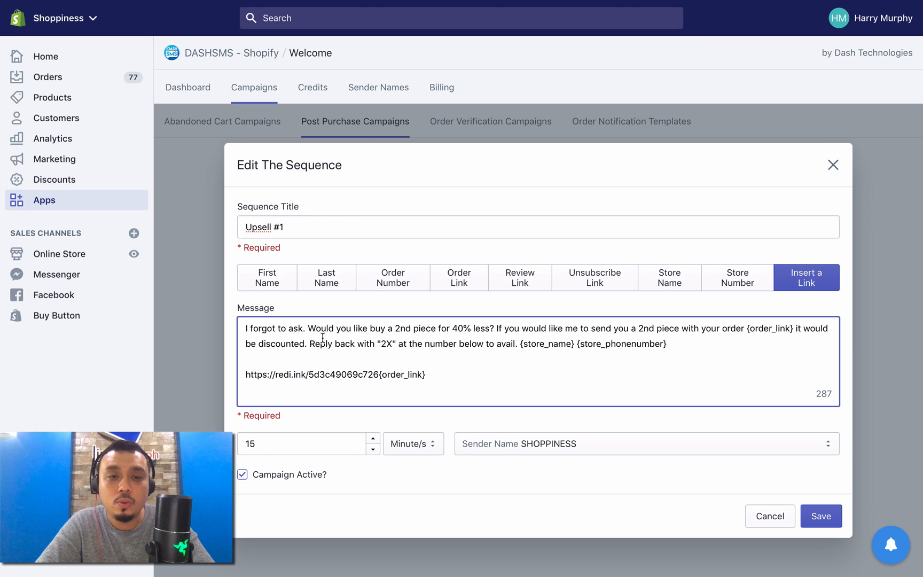
Step: Delete the reply instructions, store placeholders and old link that follow "it would be discounted." in the upsell message
drag(310, 343, 476, 395)
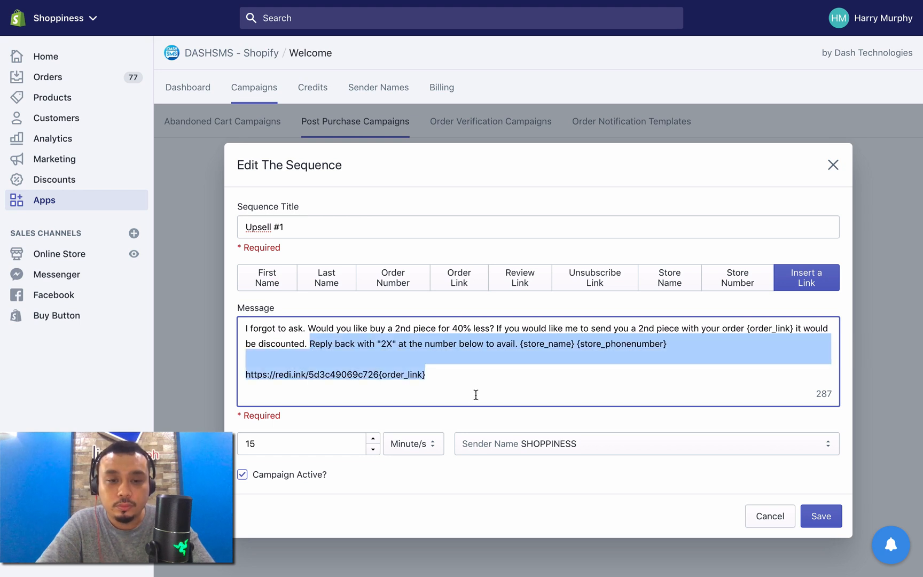
key(BackSpace)
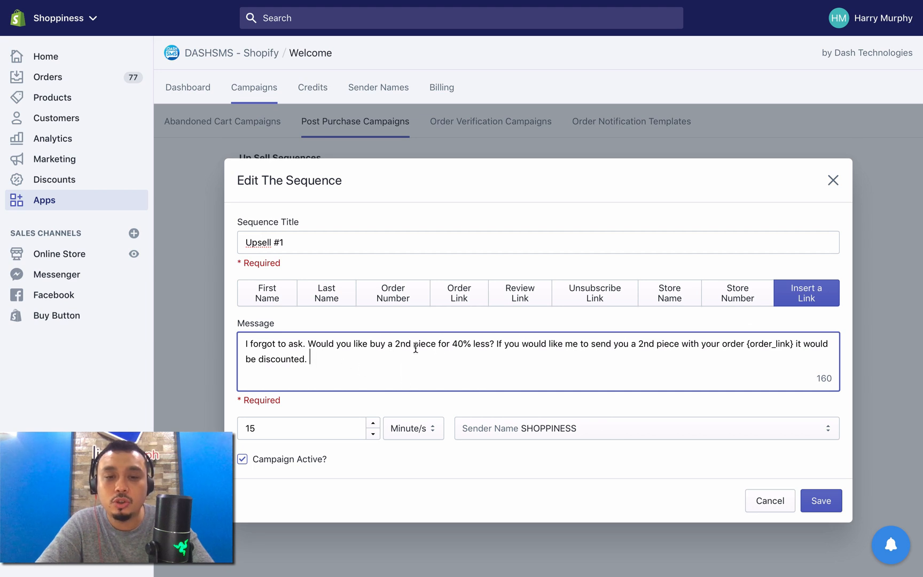
drag(311, 344, 481, 341)
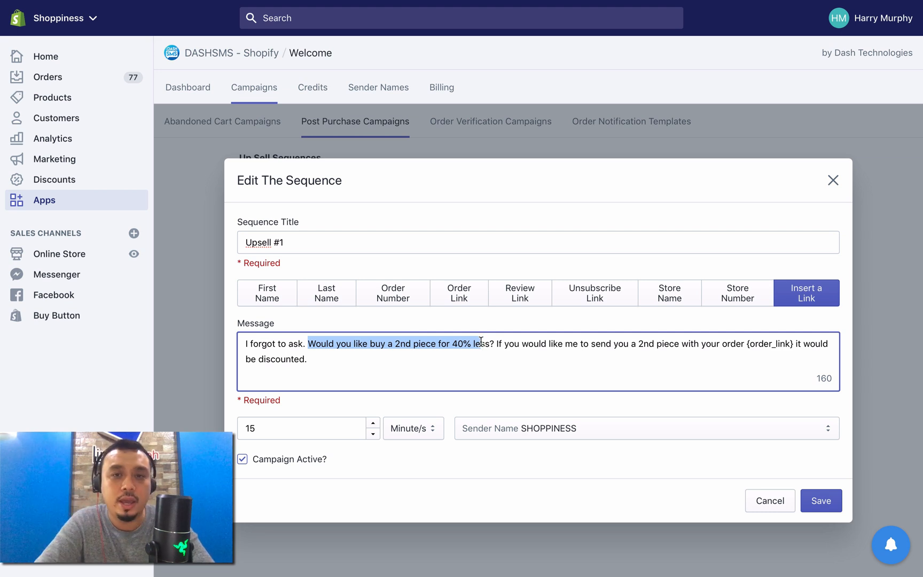
Step: Switch to the store's Discounts page and start a new discount code named Unicorn40
mouse_move(638, 5)
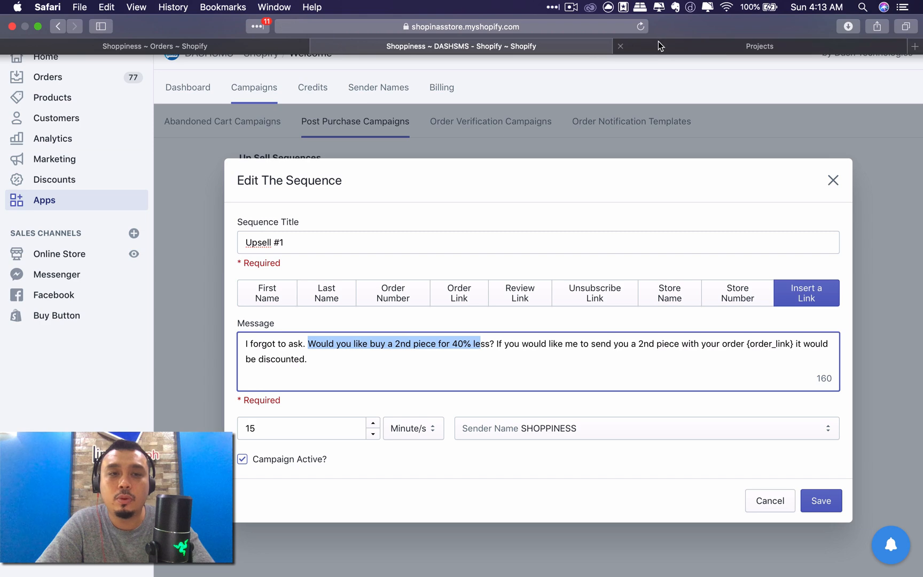
click(238, 43)
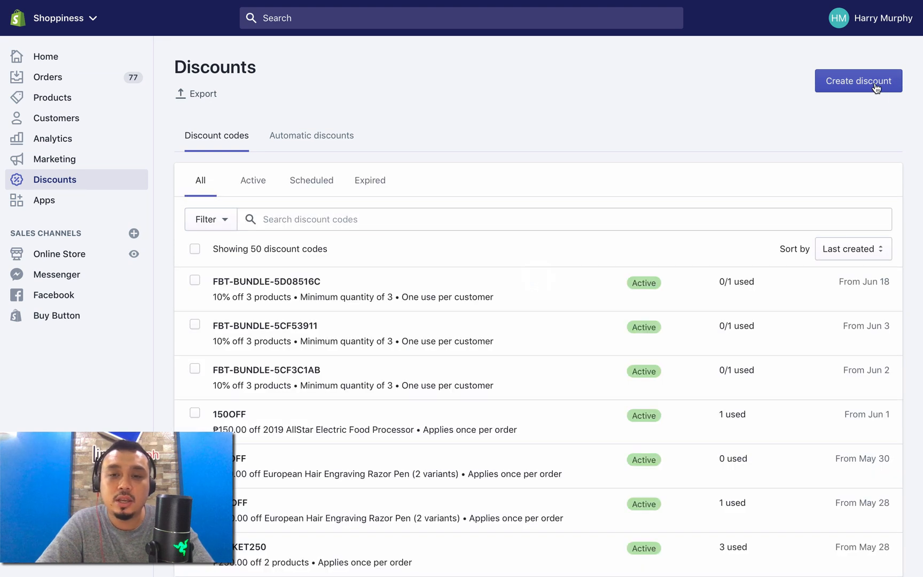
click(876, 88)
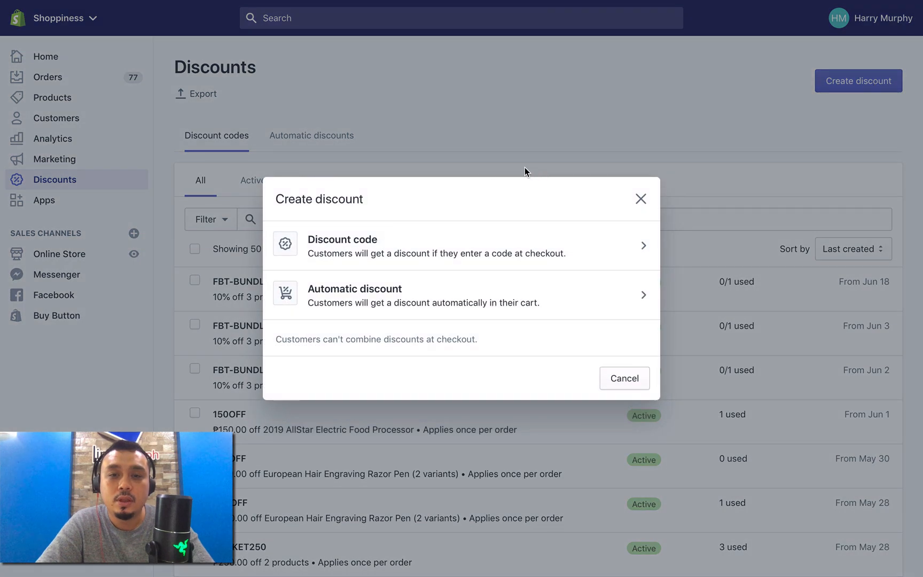
click(474, 248)
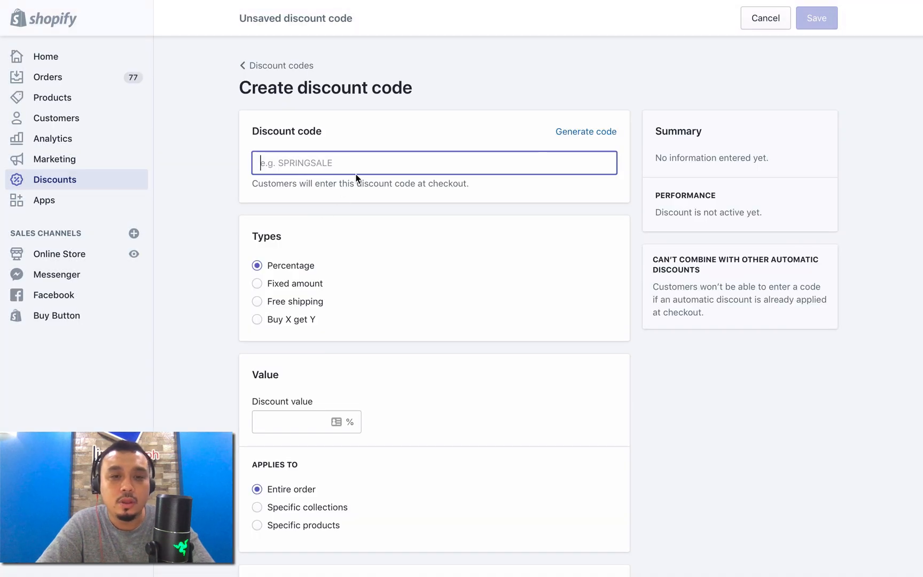
text(Unicorn)
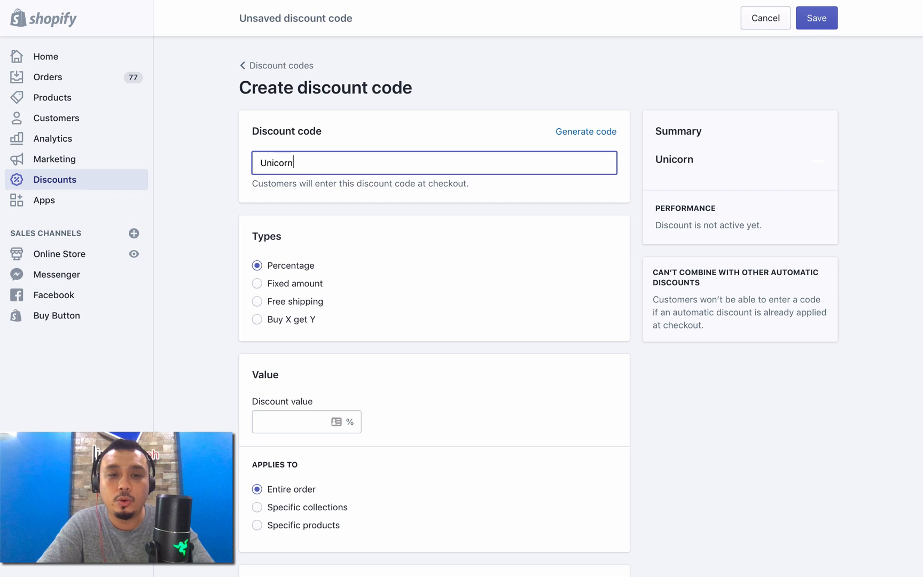
text(40)
click(427, 220)
Step: Set the percentage discount value to 40%
scroll(358, 326, down, 2)
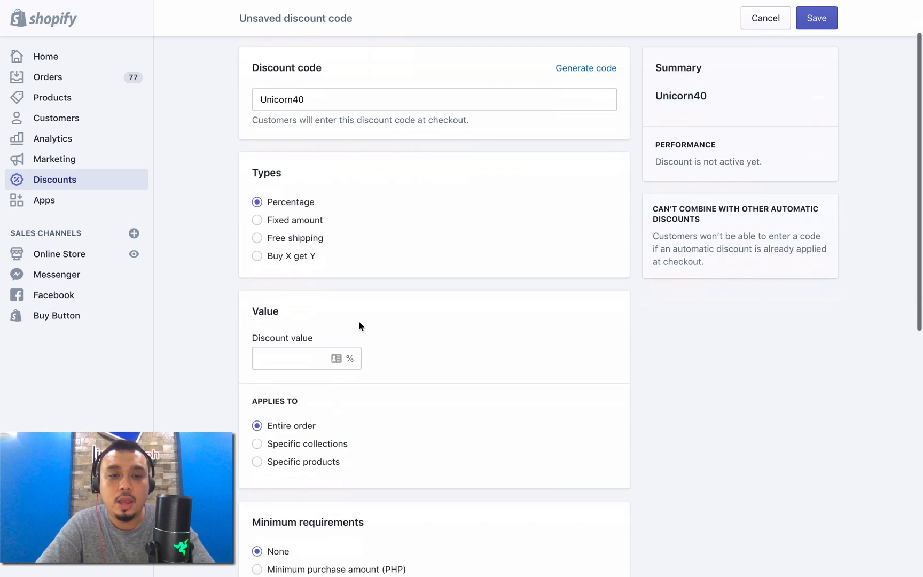
click(296, 344)
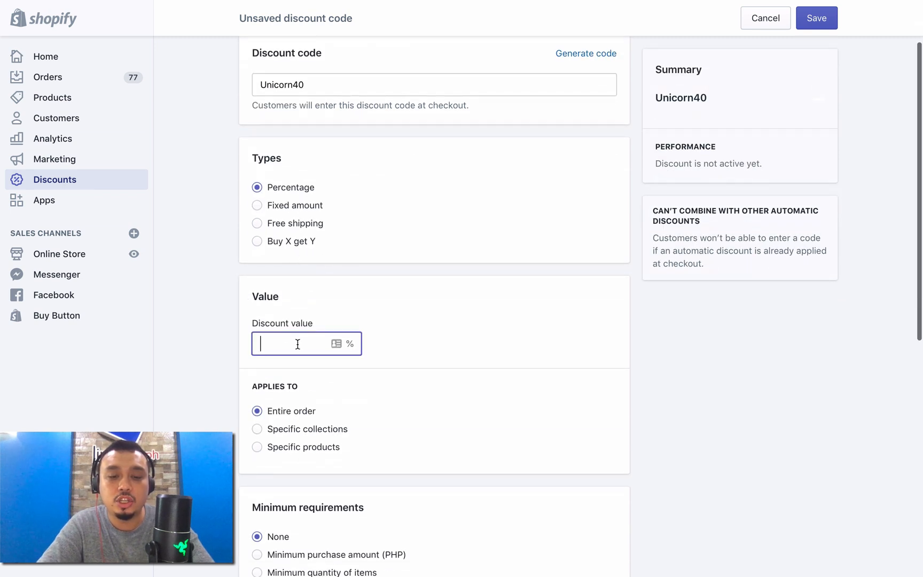
text(40)
Step: Limit the discount to specific products, adding only the Pink variant of the 2018 Unicorn Diaper Bag - Best Seller!
scroll(392, 406, down, 3)
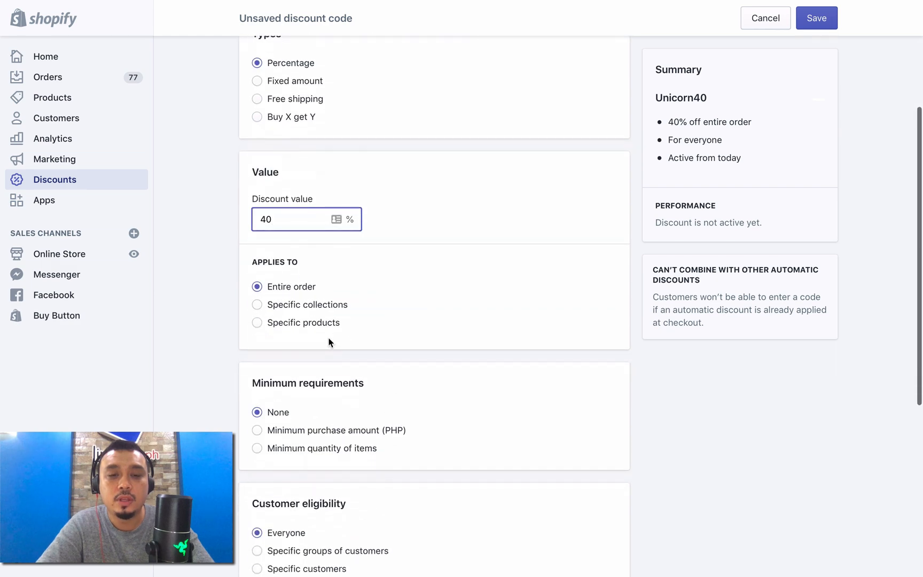
click(321, 322)
click(395, 343)
text(unicorn)
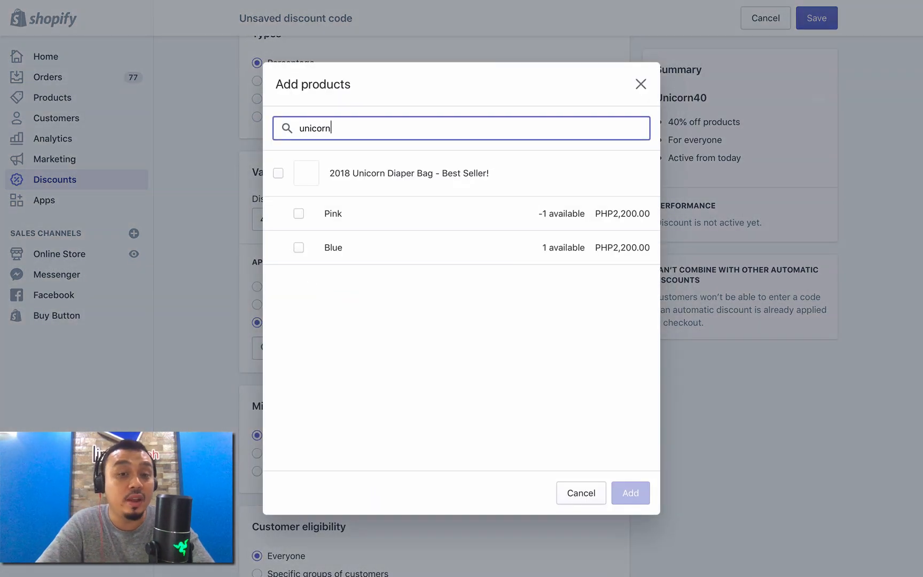
click(351, 219)
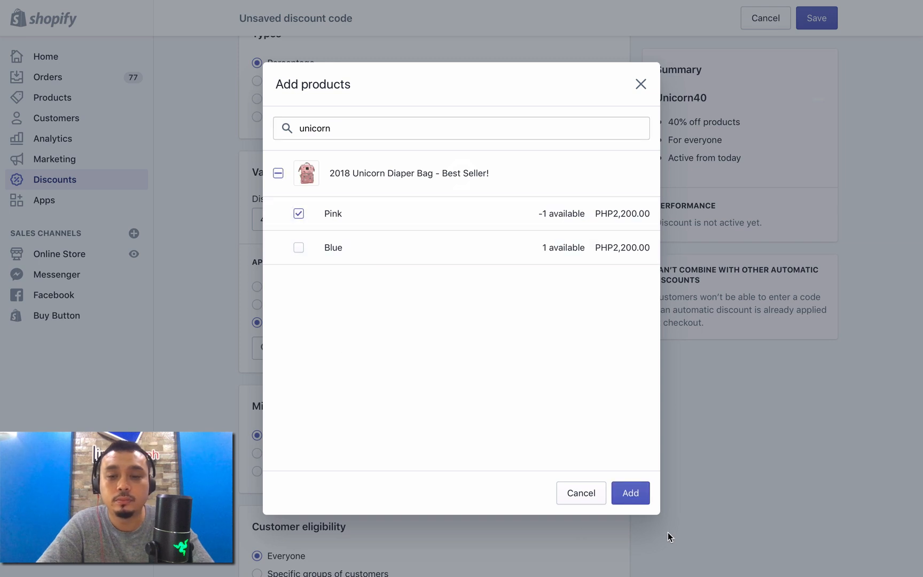
click(631, 493)
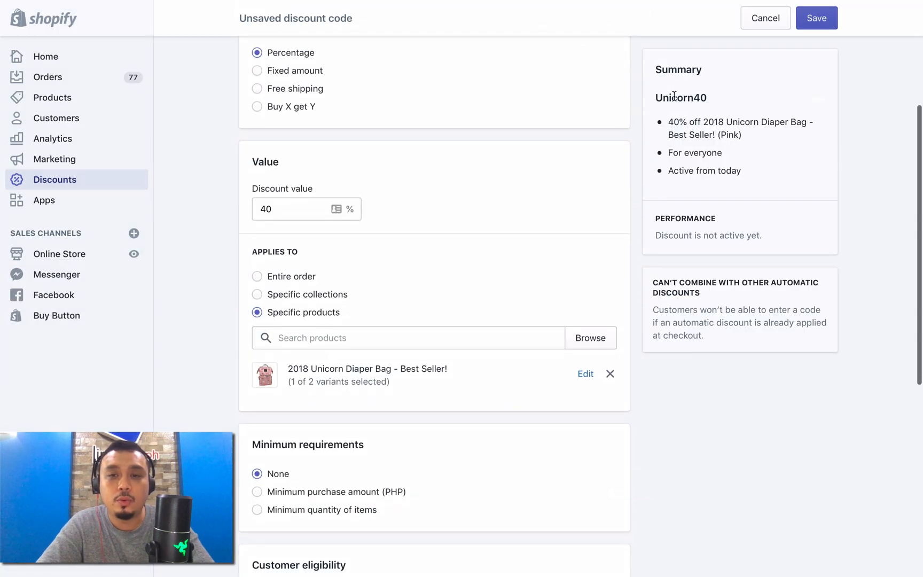
Step: Review the remaining discount options, keep their defaults, and save the discount code
scroll(704, 195, down, 6)
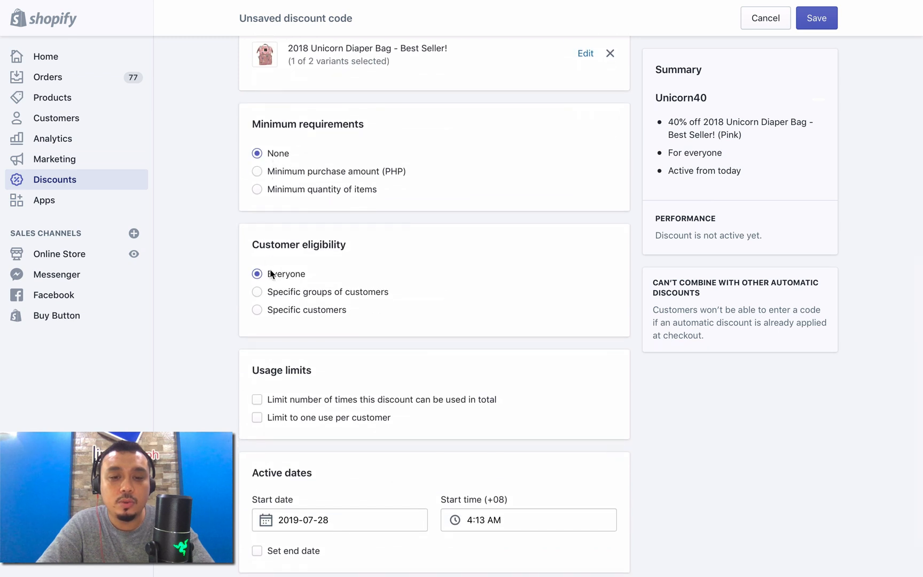
scroll(272, 271, down, 1)
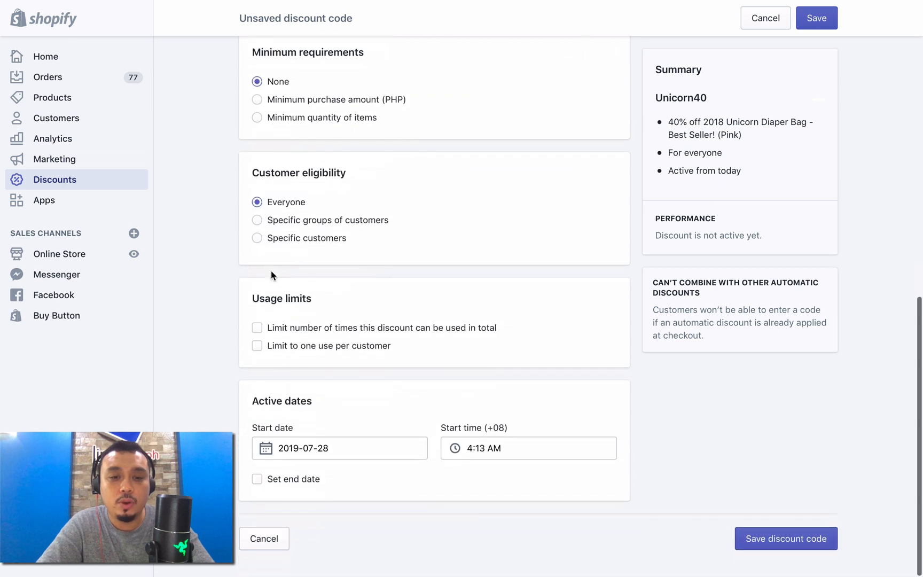
click(752, 541)
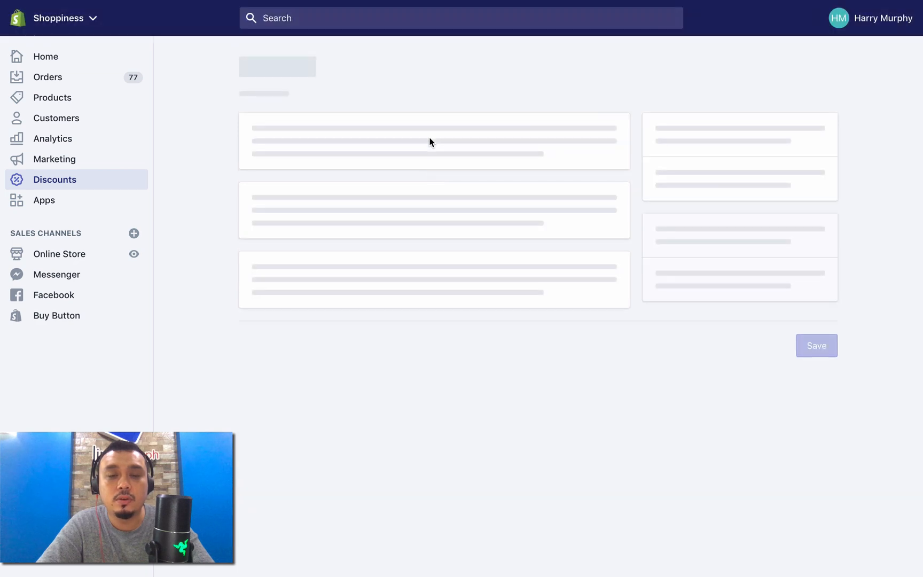
Step: Get the shareable link of the Unicorn40 discount for the product page and copy it
scroll(393, 410, down, 10)
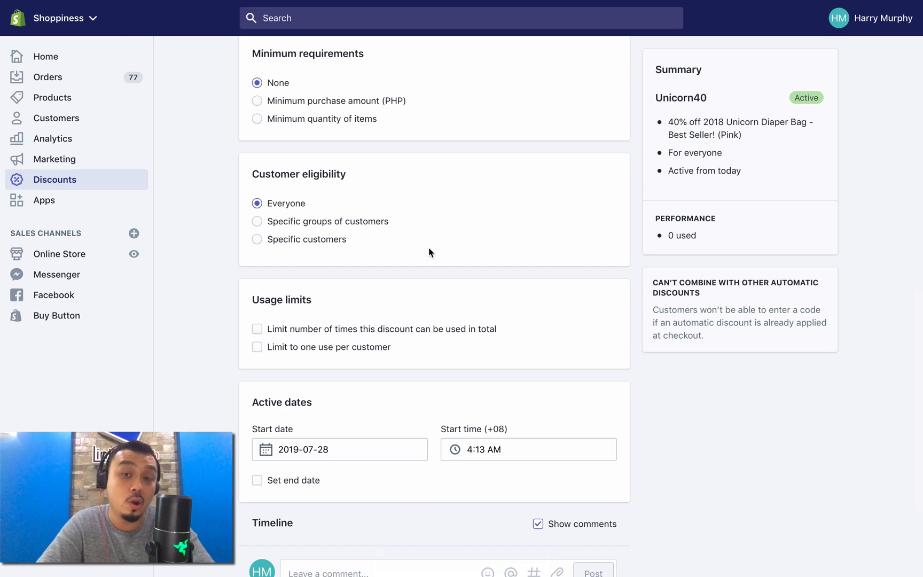
scroll(428, 248, up, 10)
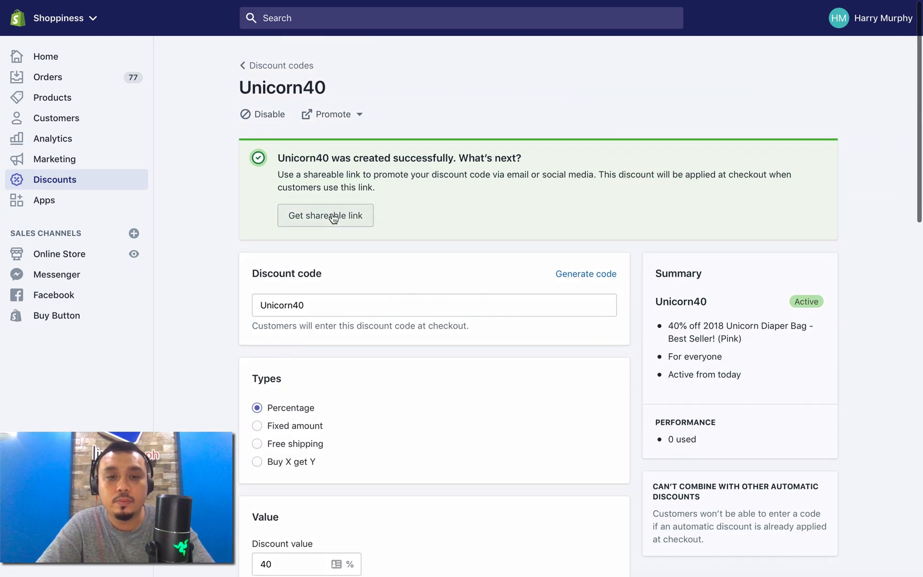
click(334, 217)
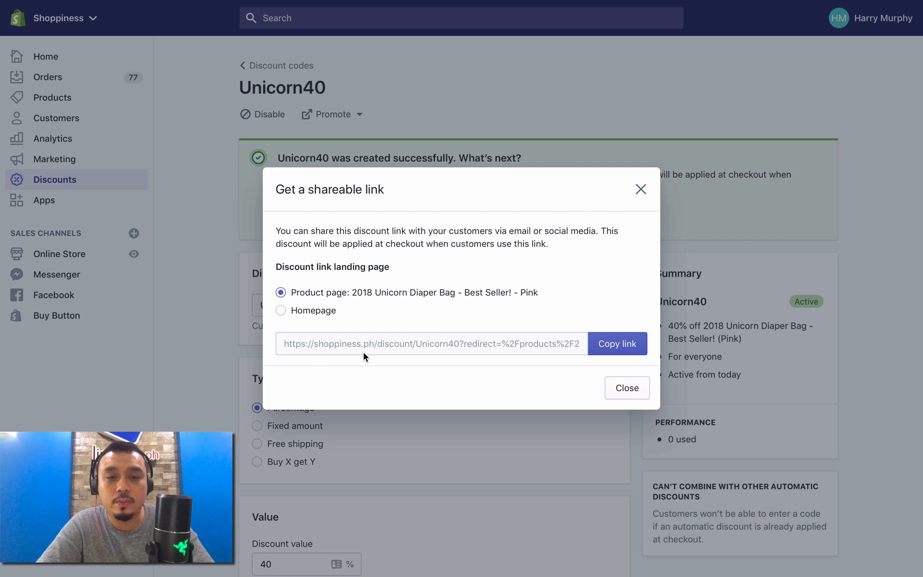
click(625, 347)
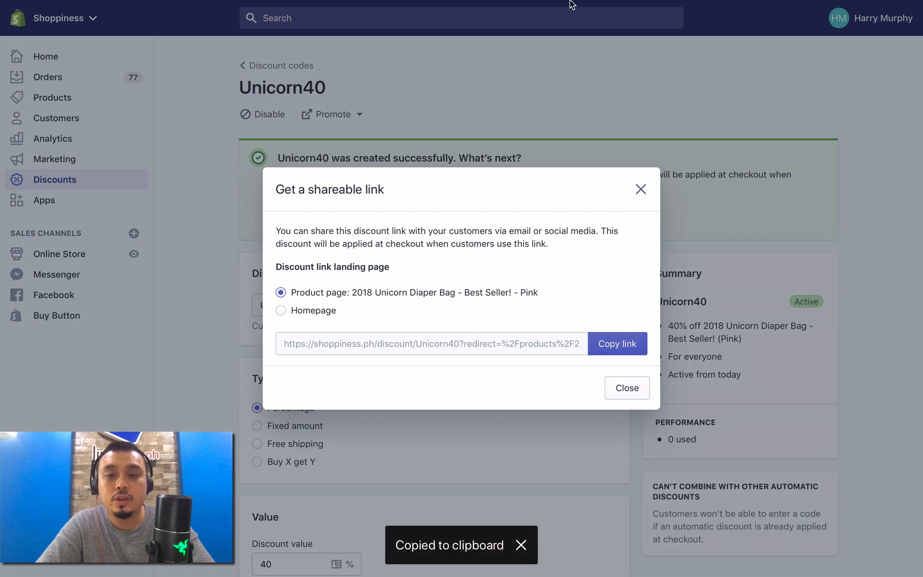
Step: Return to the DASHSMS sequence and insert the copied discount link at the end of the message
mouse_move(571, 1)
click(505, 48)
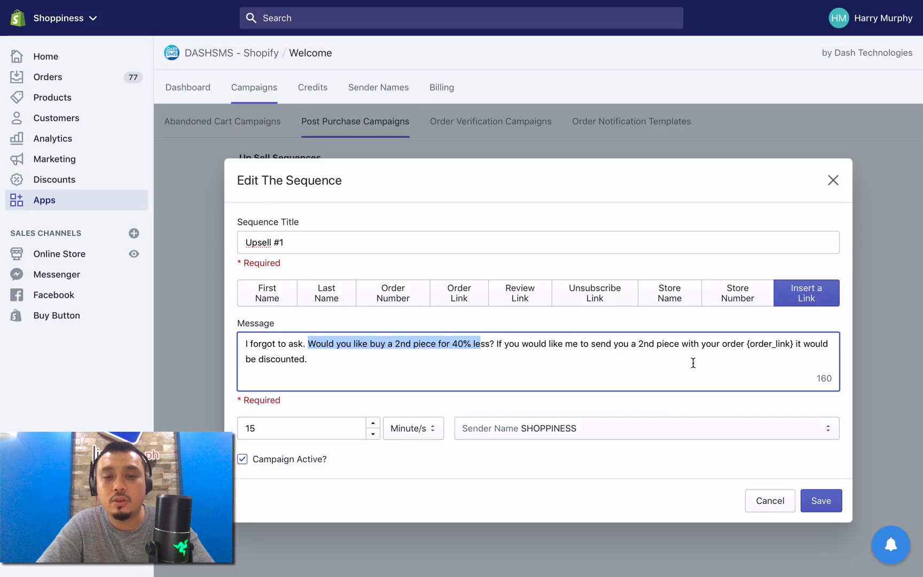
click(693, 363)
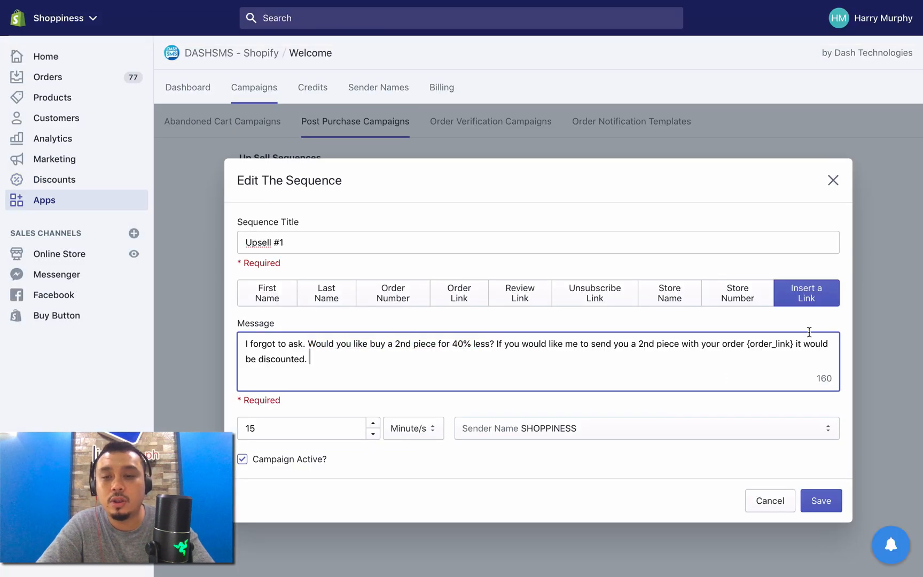
click(822, 302)
click(448, 314)
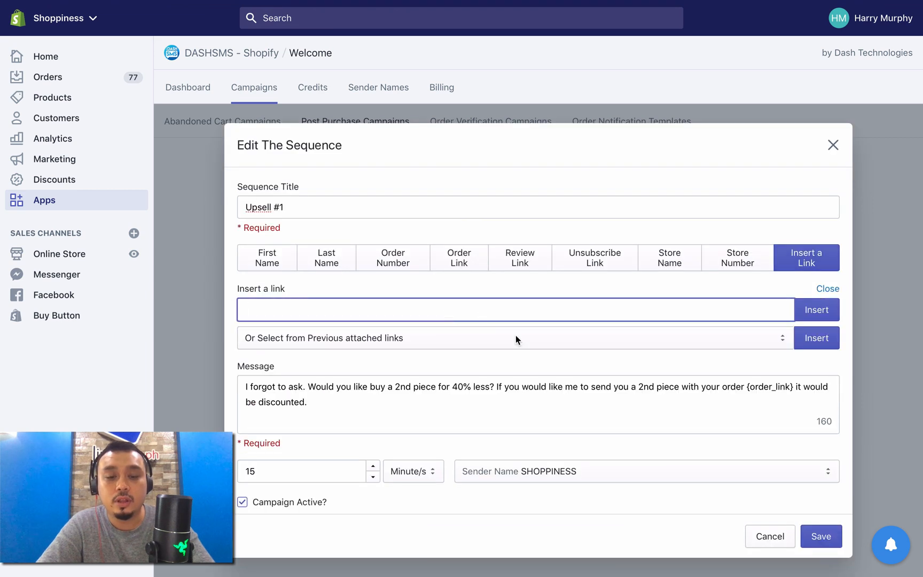
key(super+v)
click(817, 310)
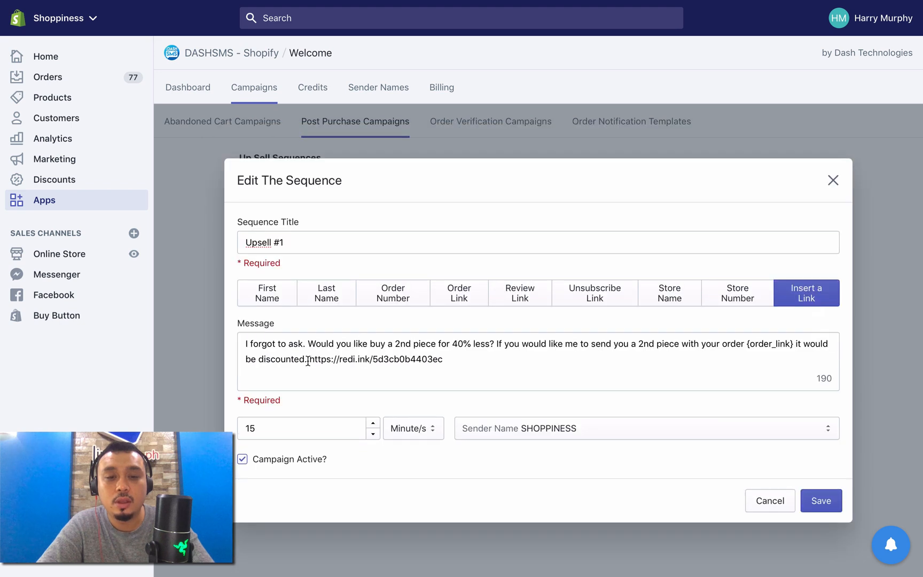
Step: Add the text "click here to avail of the discount." before the shortened link in the message
drag(307, 359, 443, 362)
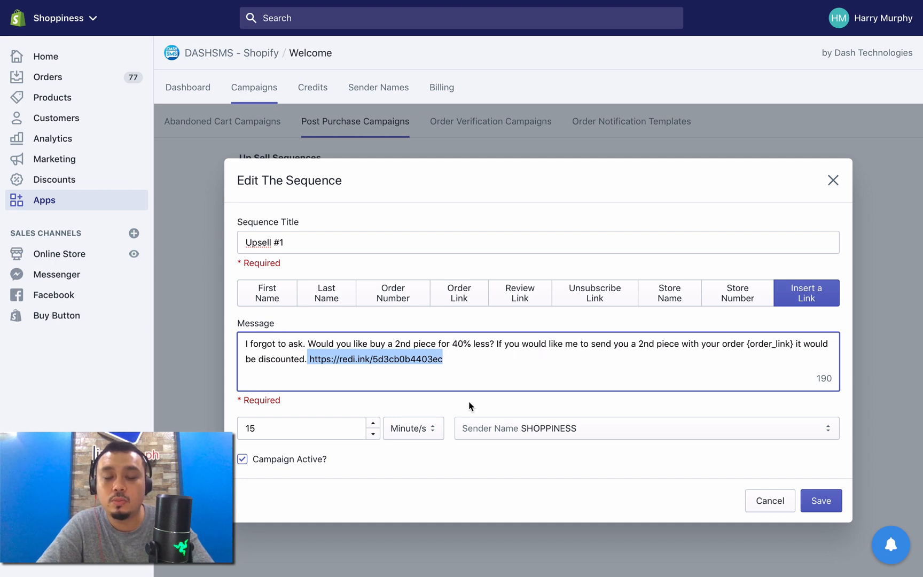
click(310, 359)
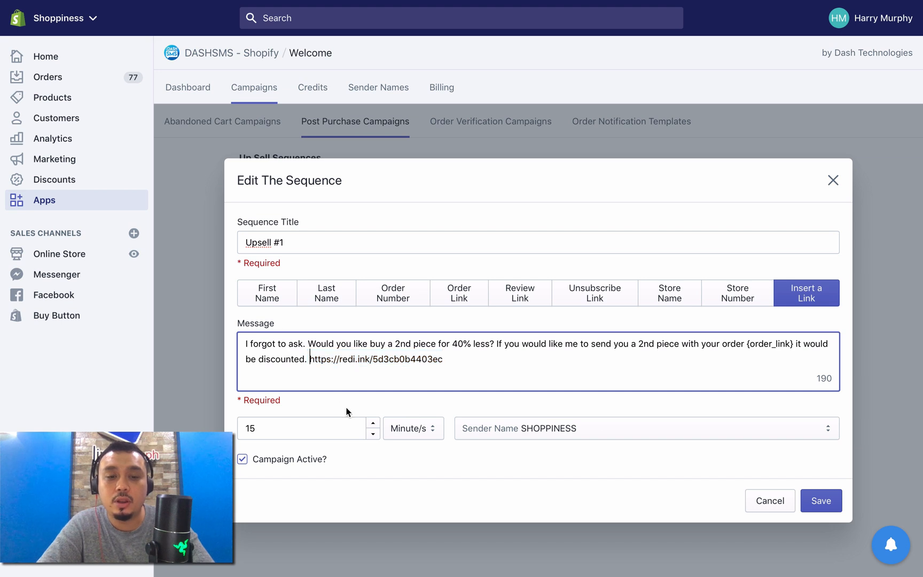
text(click here )
text(to availabl)
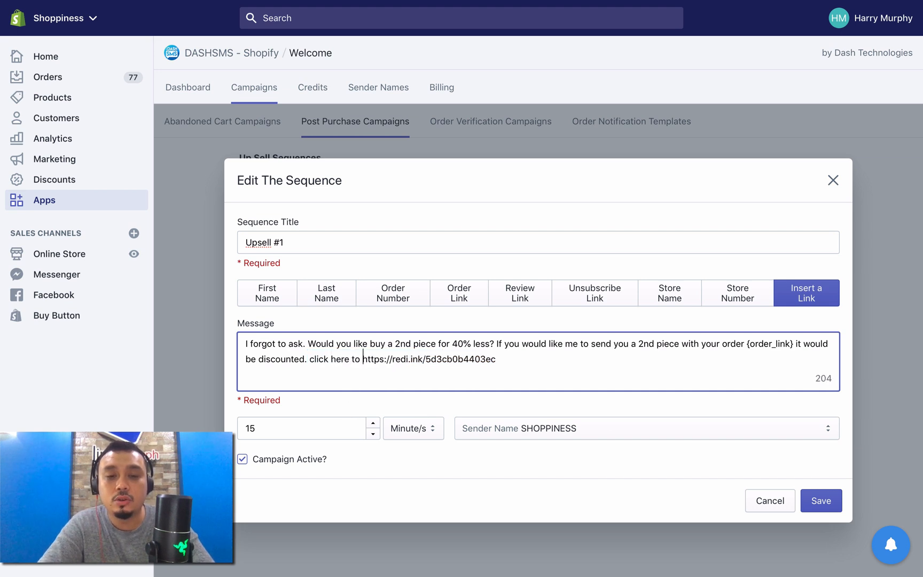
key(BackSpace)
key(BackSpace)
key(BackSpace)
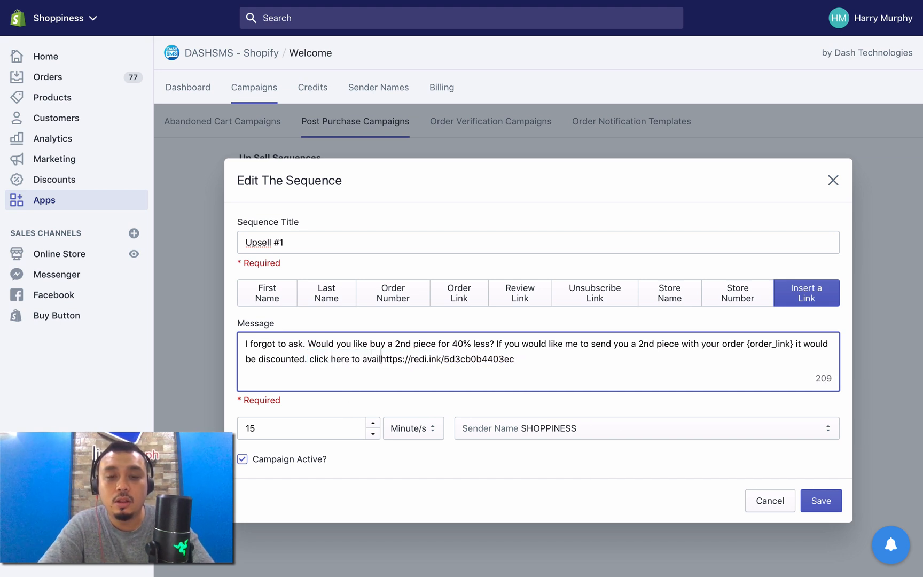
text(of the discount.)
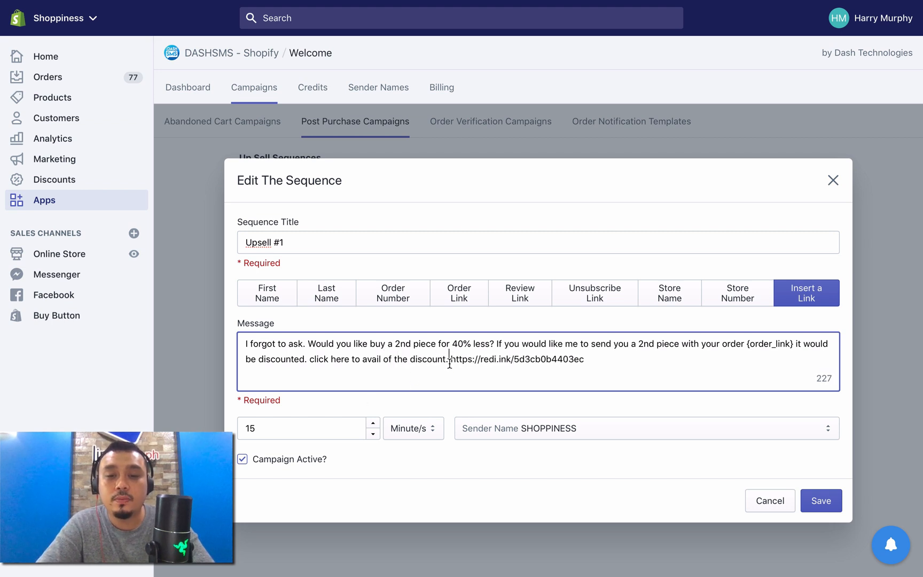
Step: Copy the shortened link from the message and open it in a new browser tab to check its landing page
drag(451, 359, 603, 365)
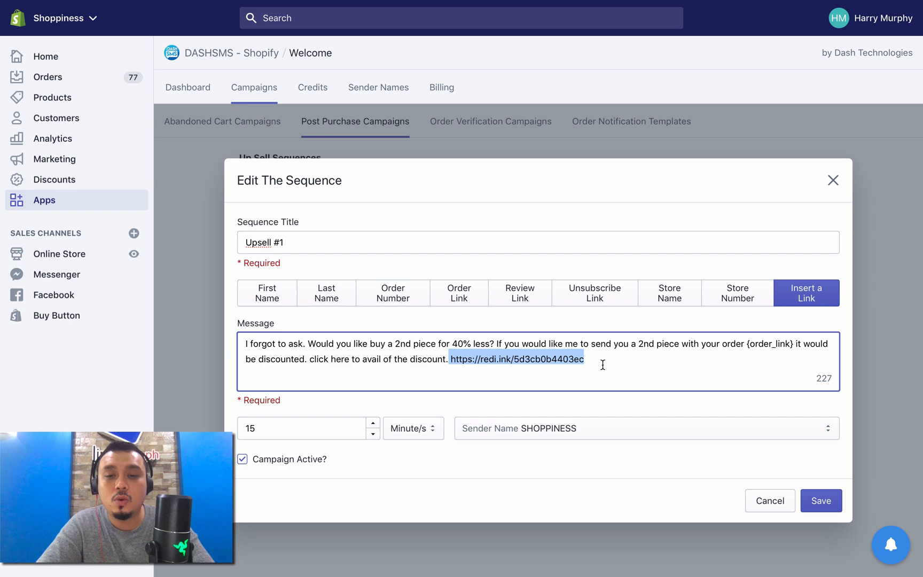
key(super+c)
key(super+t)
key(super+v)
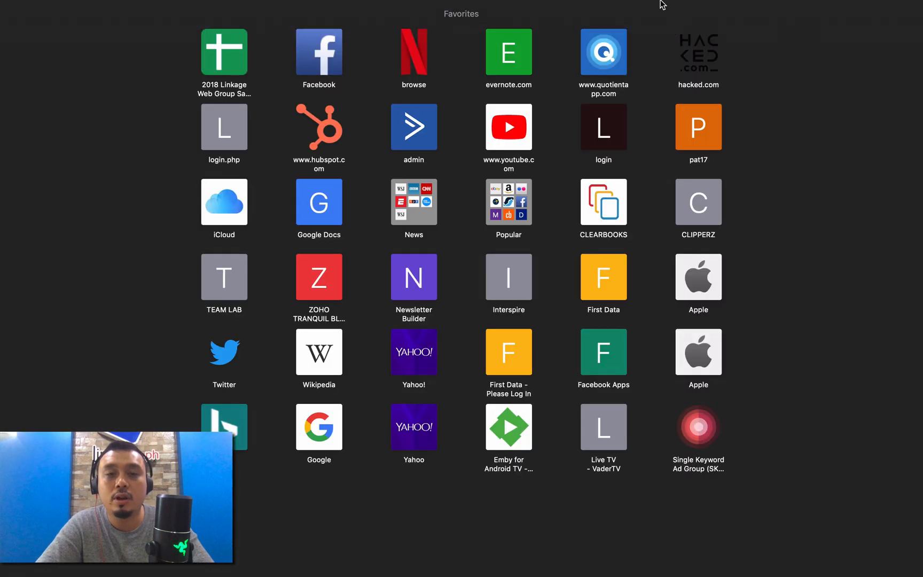
mouse_move(661, 4)
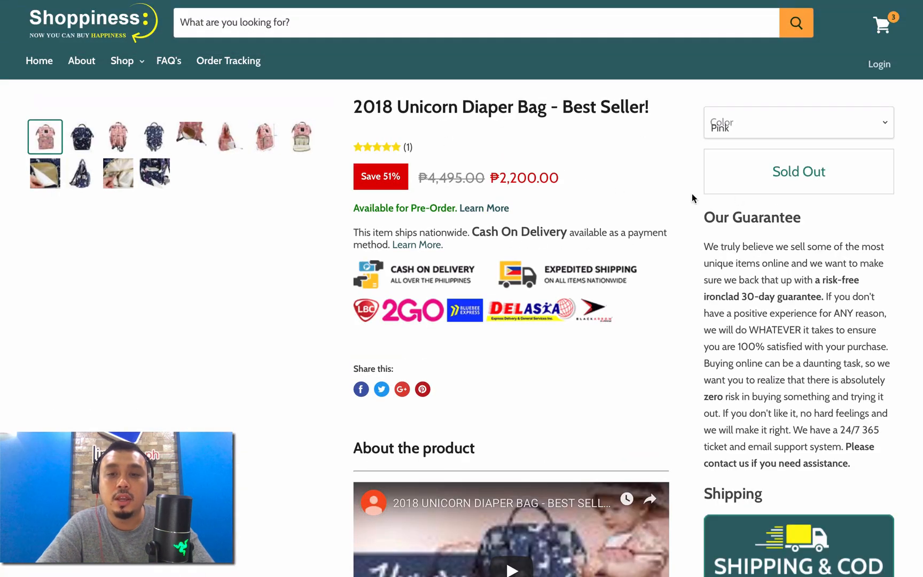
mouse_move(713, 1)
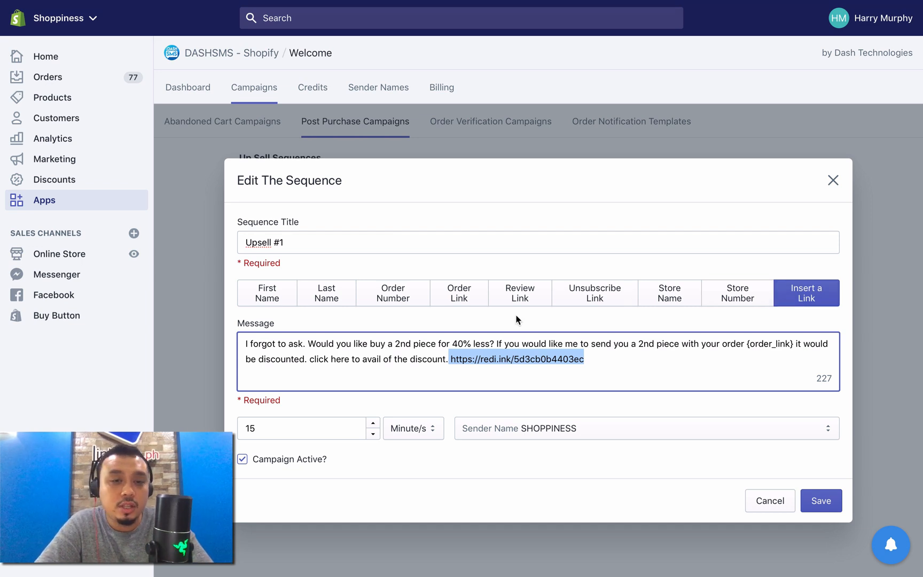
Step: Select SHOPPINESS as the sender name with a 15-minute delay and an active campaign, and save the Upsell #1 sequence
click(321, 428)
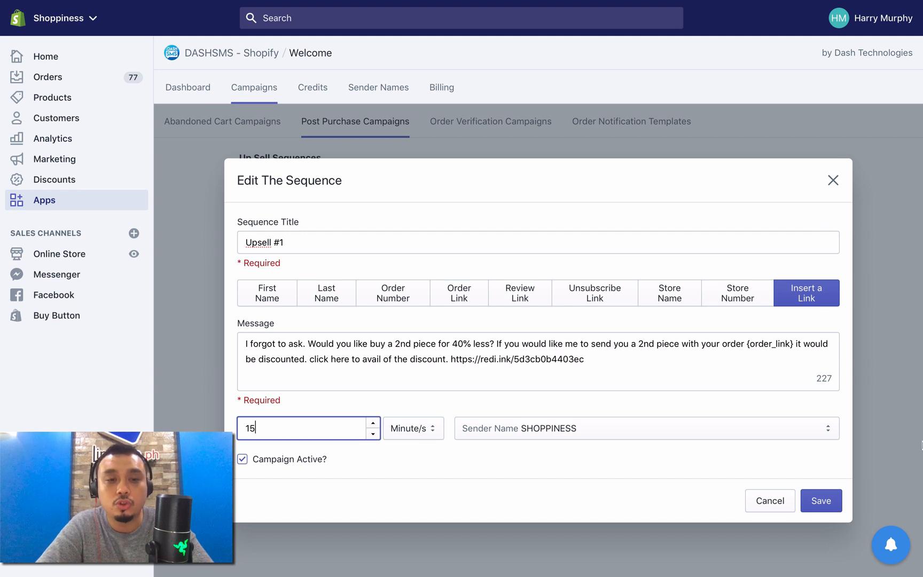
click(415, 432)
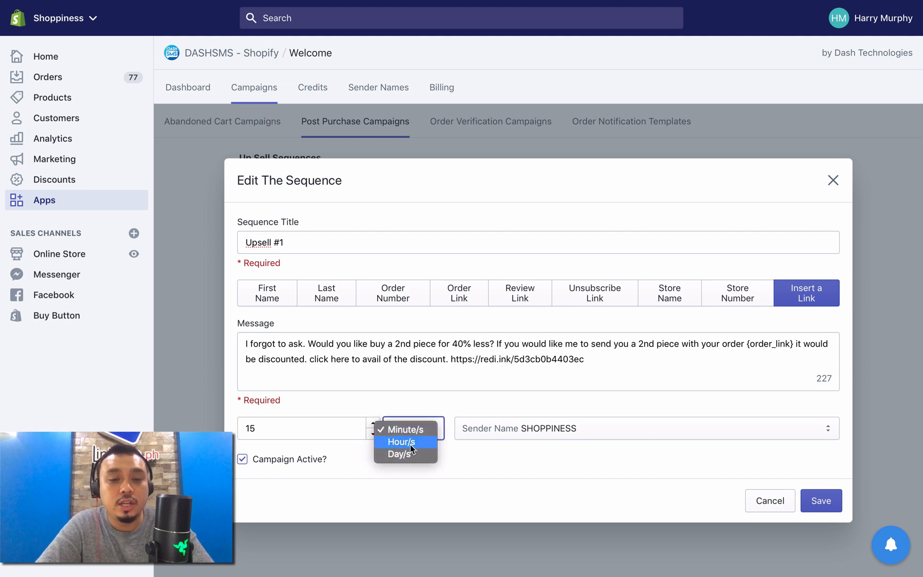
click(603, 462)
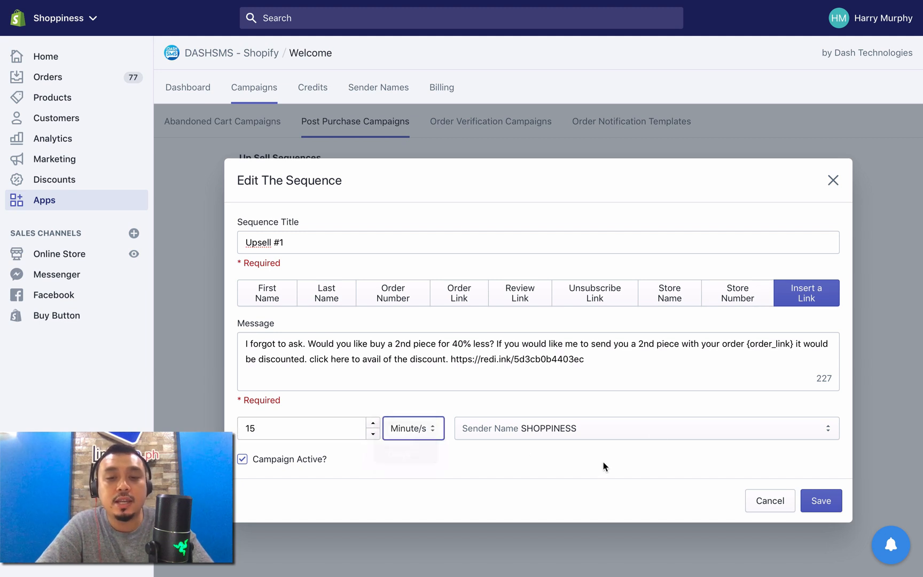
click(604, 436)
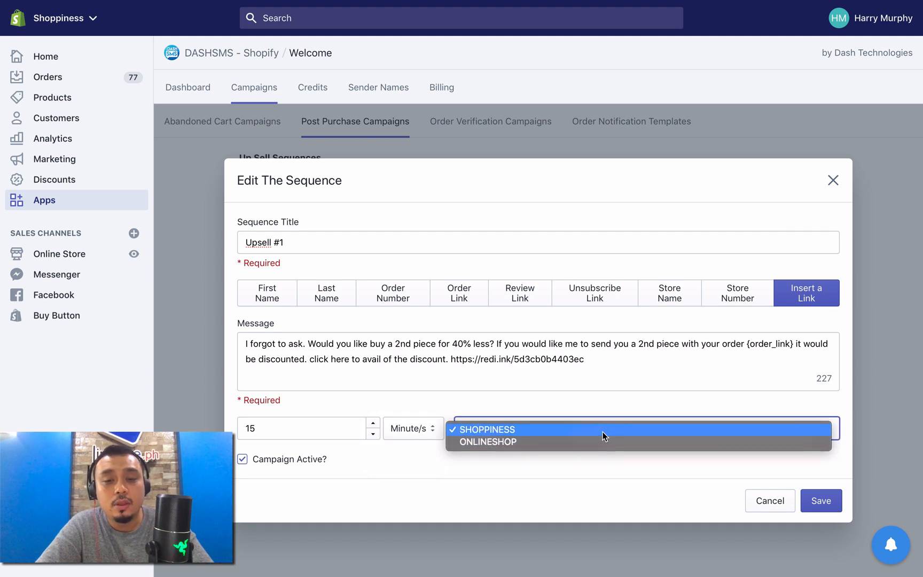
click(604, 432)
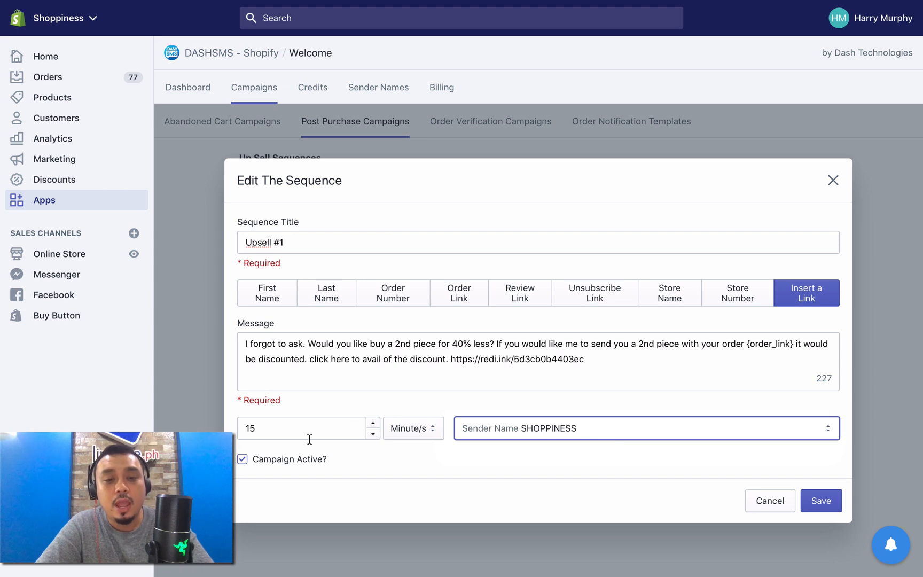
click(269, 459)
click(269, 459)
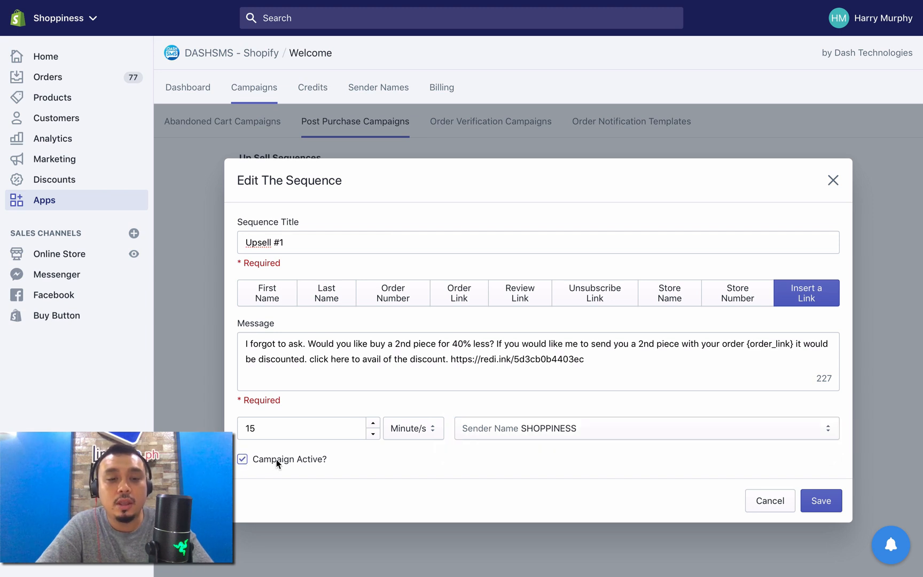
click(817, 502)
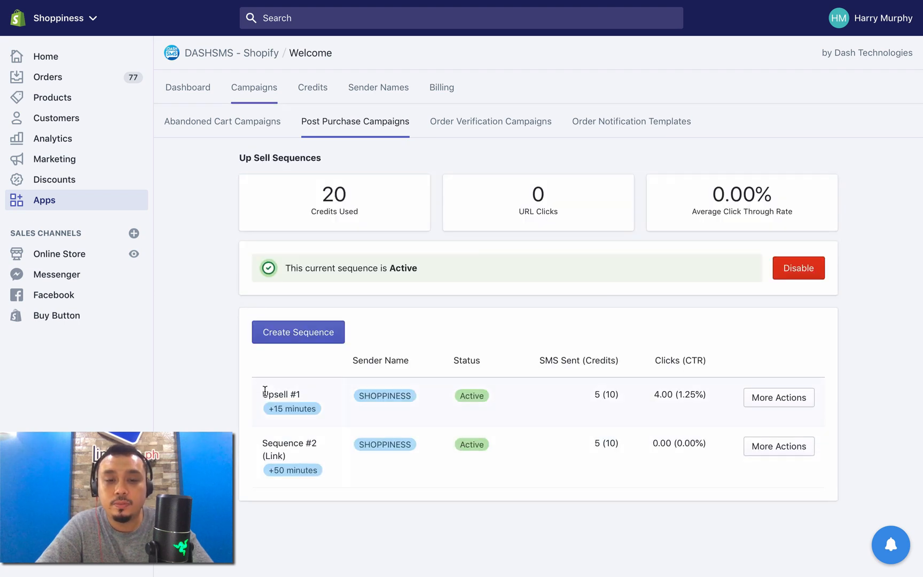
Step: Open Sequence #2 (Link) for editing, deactivate its campaign and save the sequence
drag(265, 391, 466, 407)
click(630, 435)
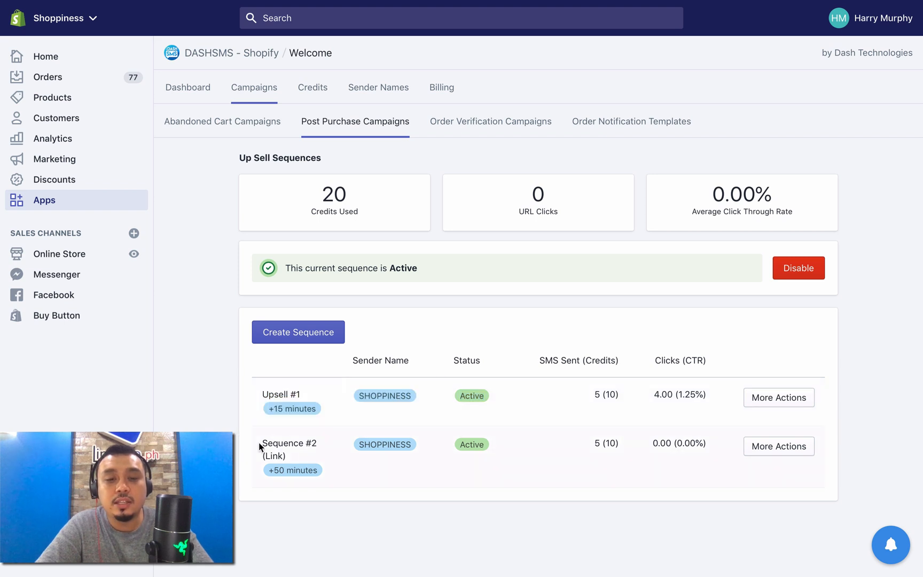
drag(260, 443, 367, 472)
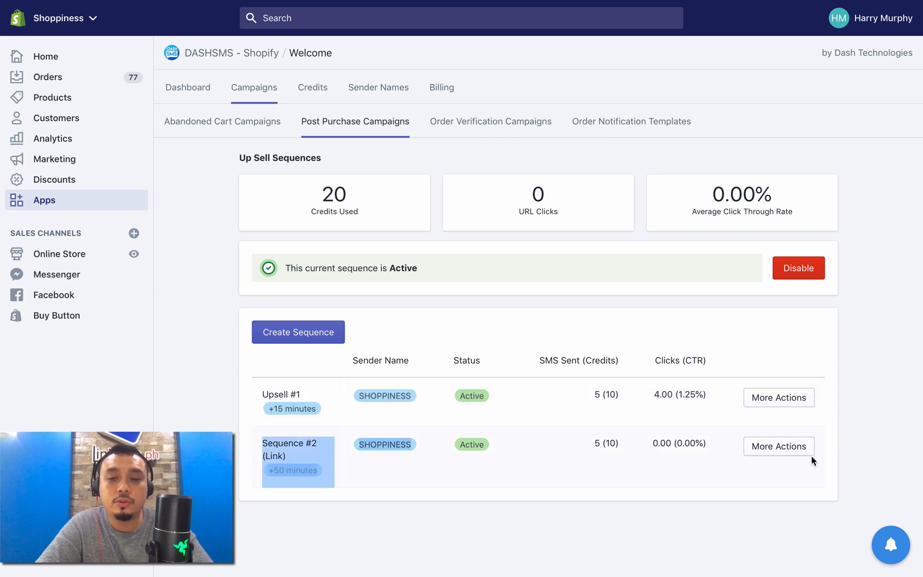
click(785, 502)
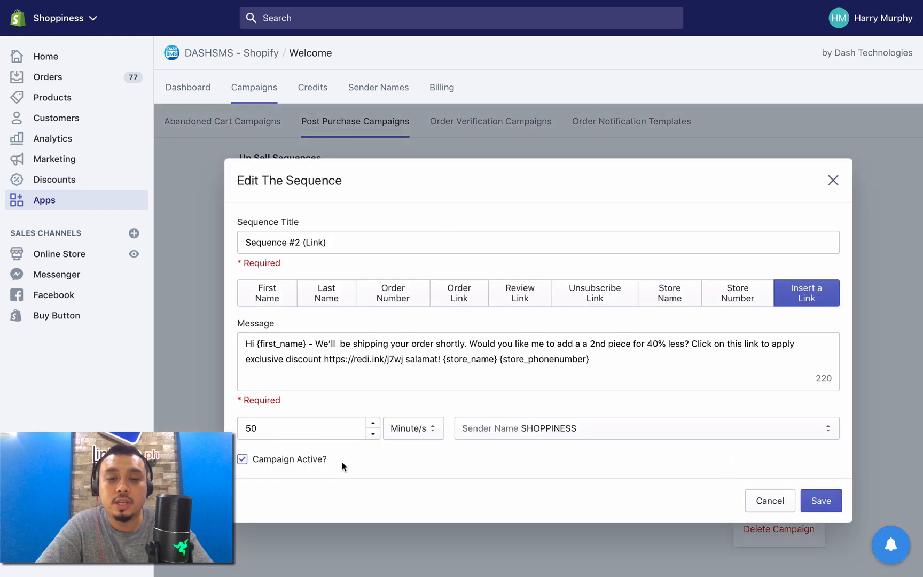
click(276, 455)
click(818, 501)
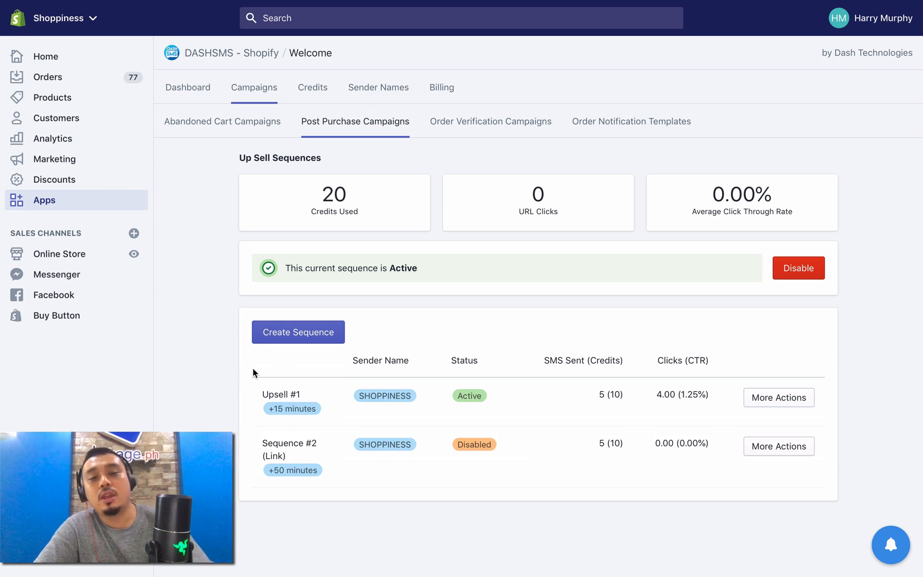
drag(254, 388, 347, 393)
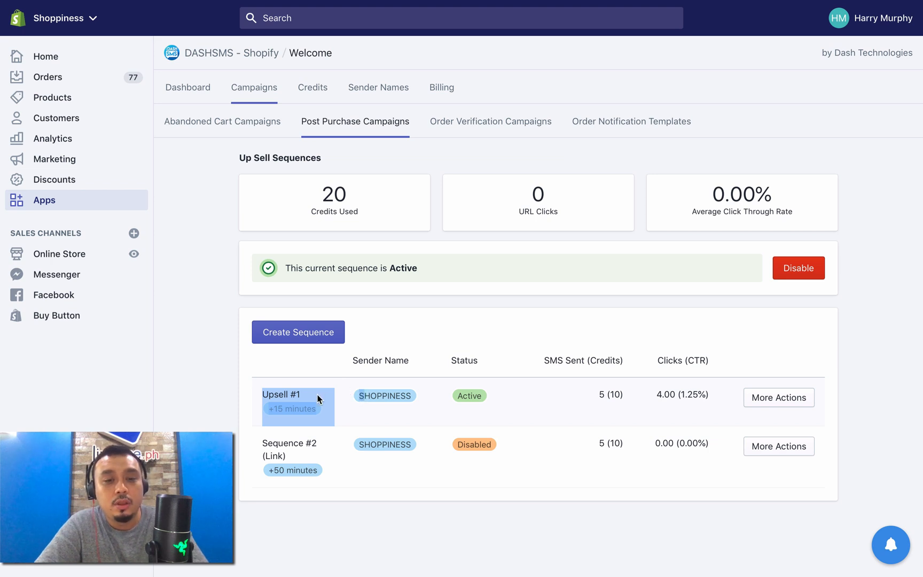
click(253, 436)
drag(264, 440, 344, 464)
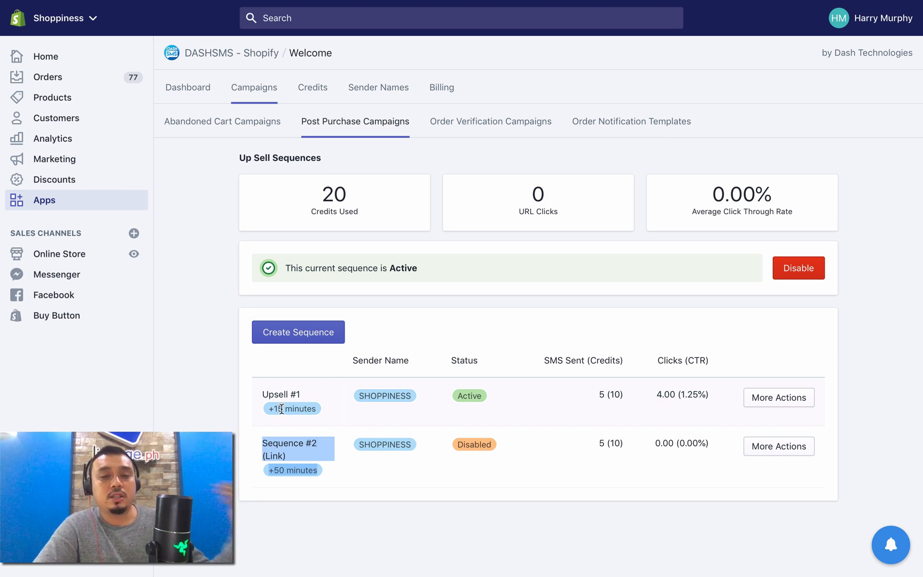
click(269, 426)
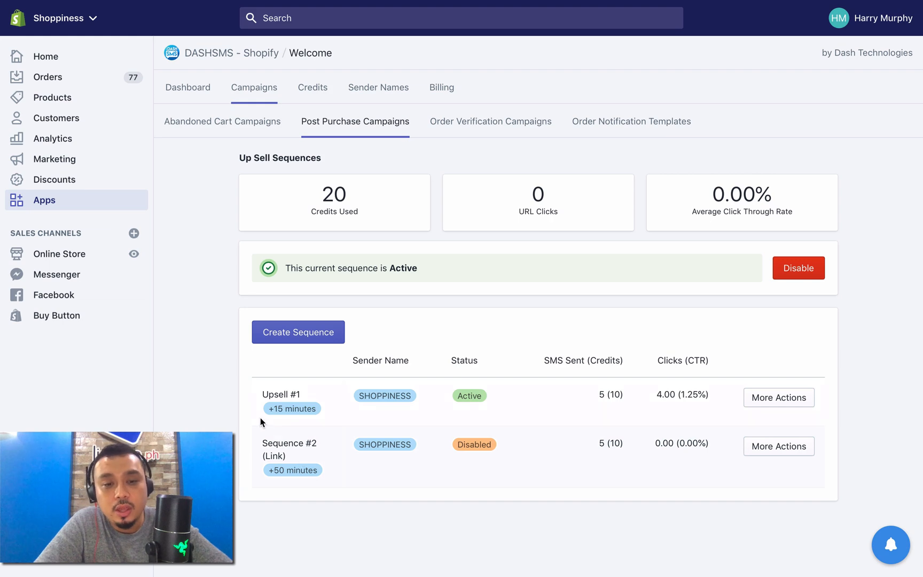
Step: Switch to the other store admin tab, open the second draft order and examine the customer's phone number in its billing address
mouse_move(212, 29)
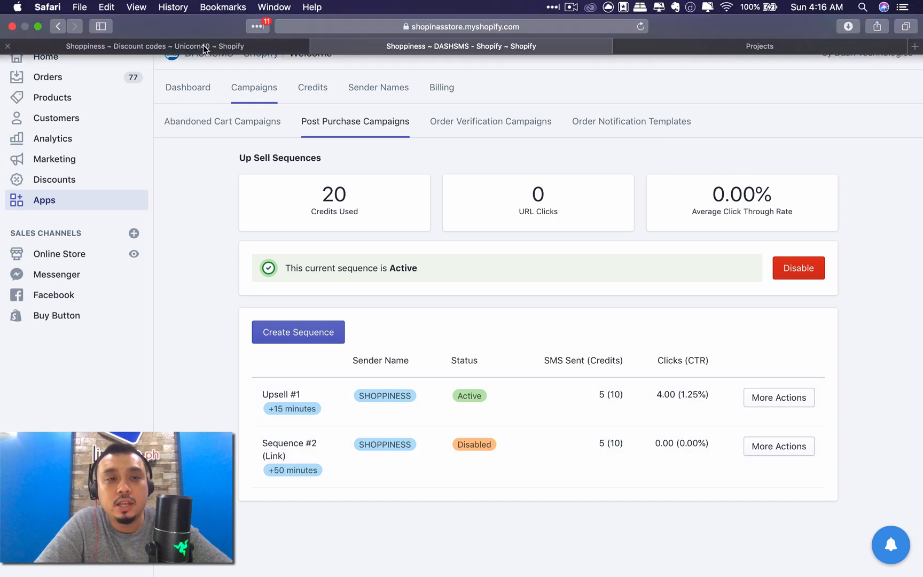
click(202, 46)
click(641, 189)
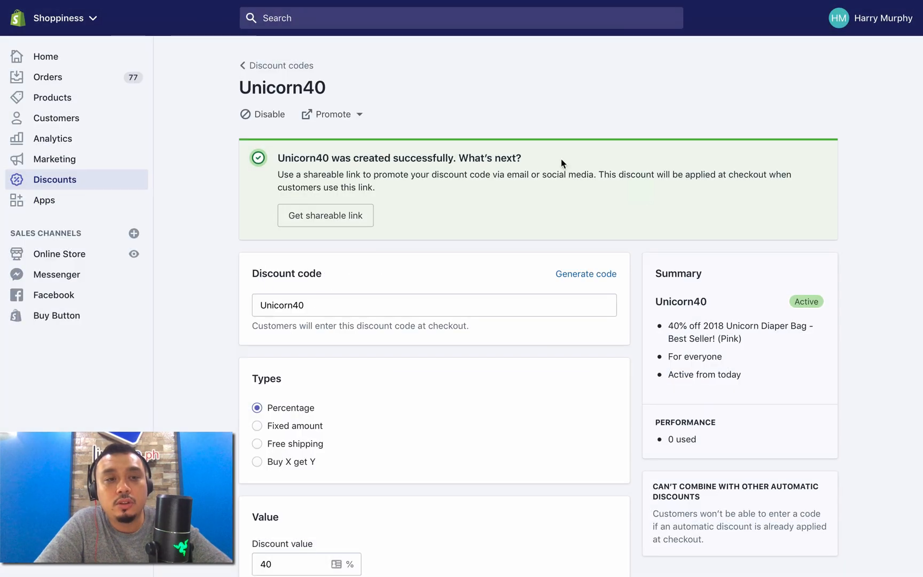
click(68, 81)
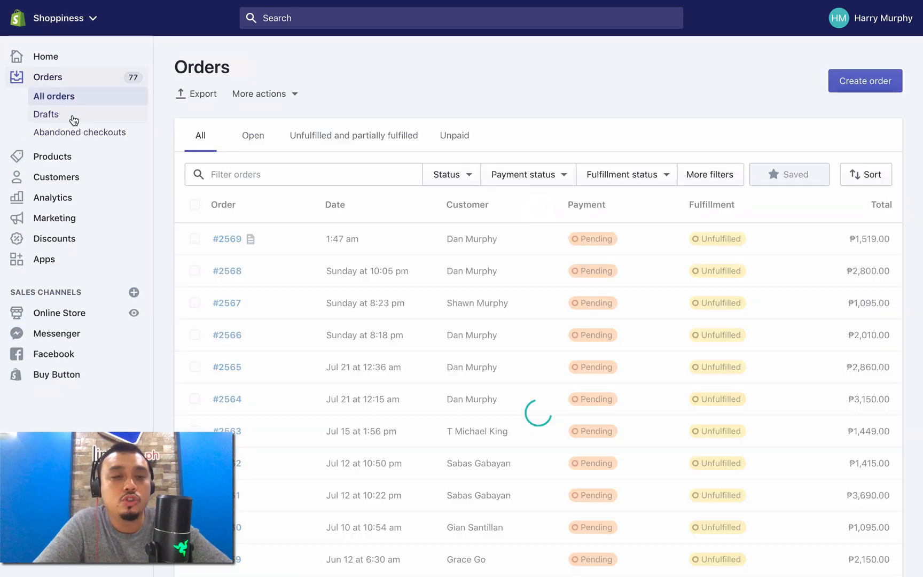
click(73, 119)
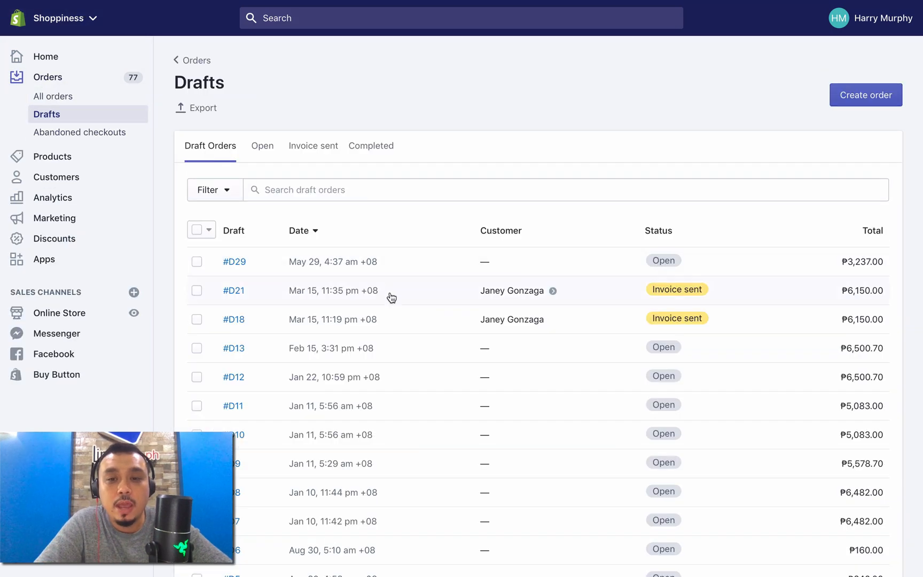
click(236, 291)
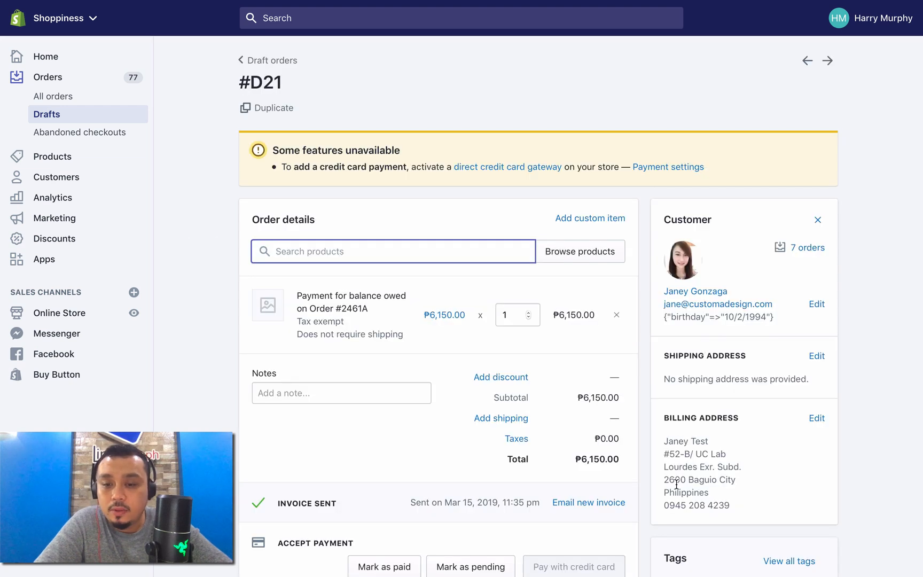
drag(665, 505, 765, 505)
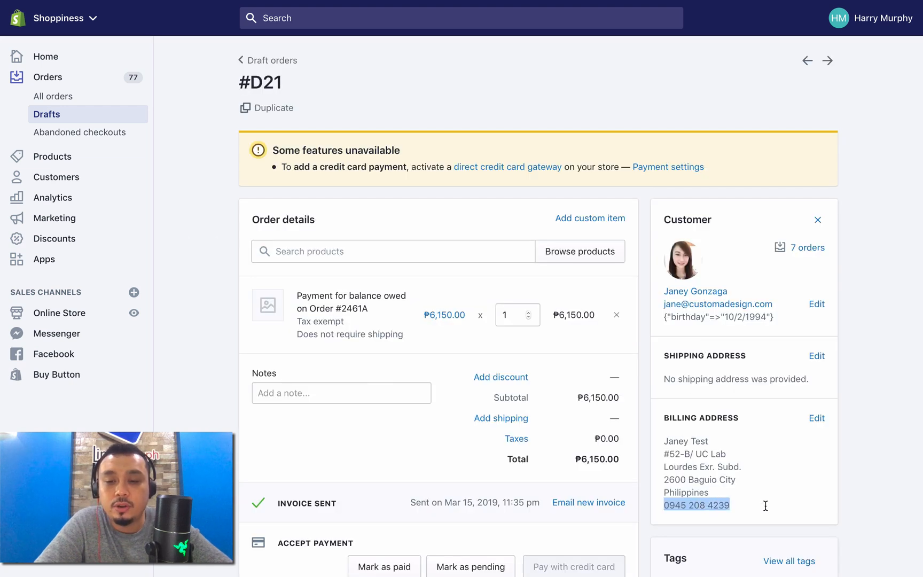
drag(670, 506, 707, 505)
Step: Return to DASHSMS, open the post purchase cross sell sequences and examine the {URL HERE} placeholder in the first sequence's message
mouse_move(314, 24)
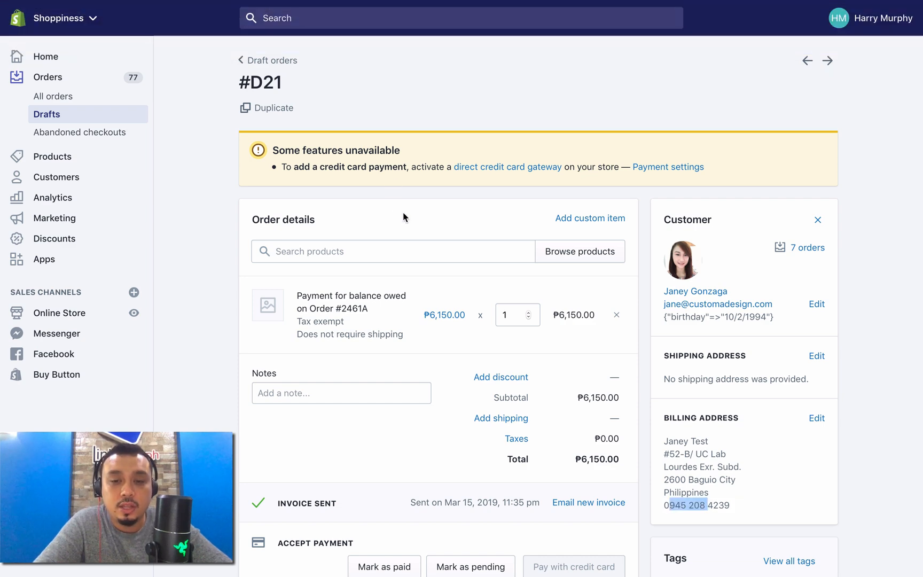
click(390, 45)
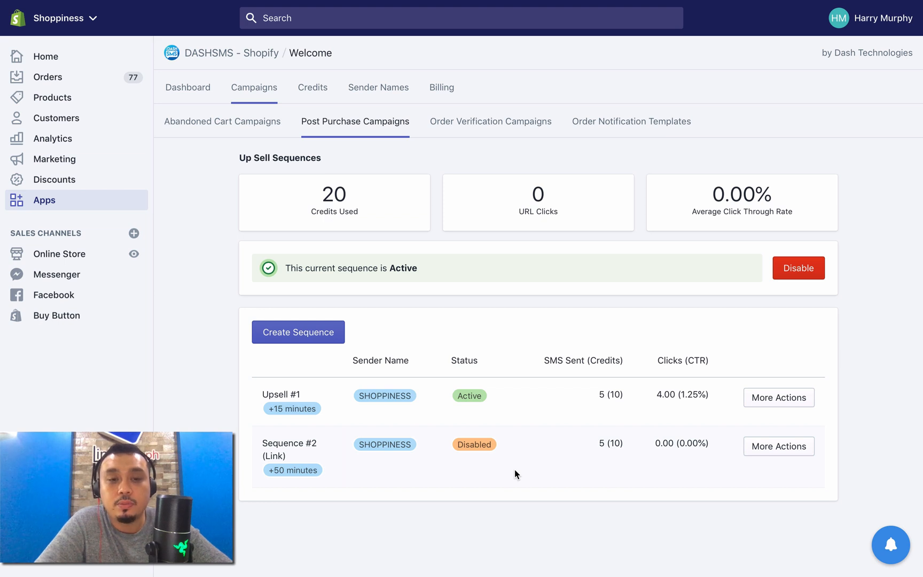
click(385, 131)
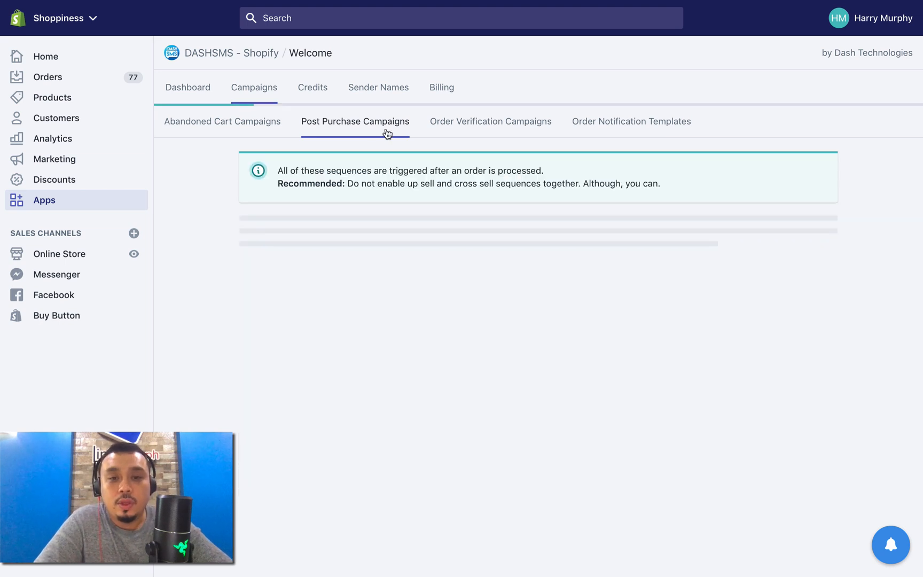
click(439, 285)
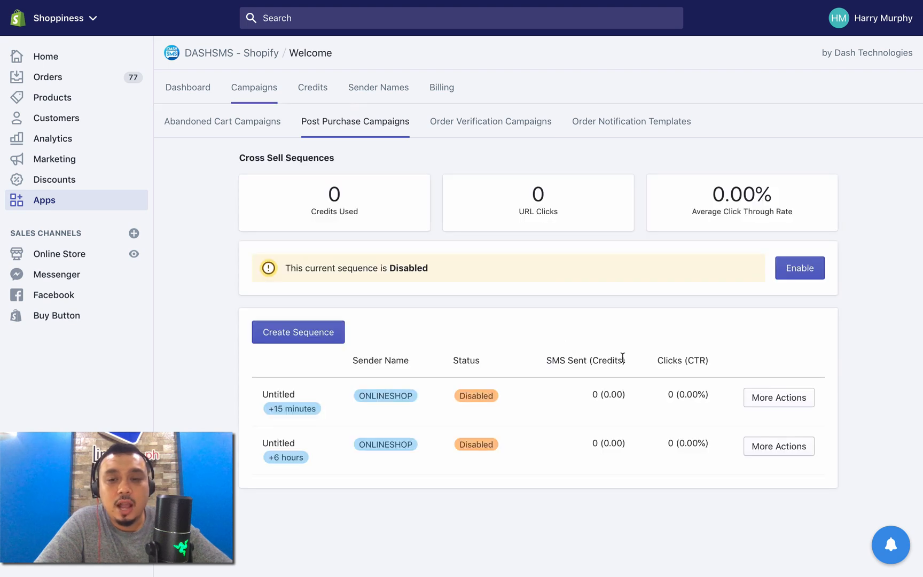
click(758, 399)
click(748, 452)
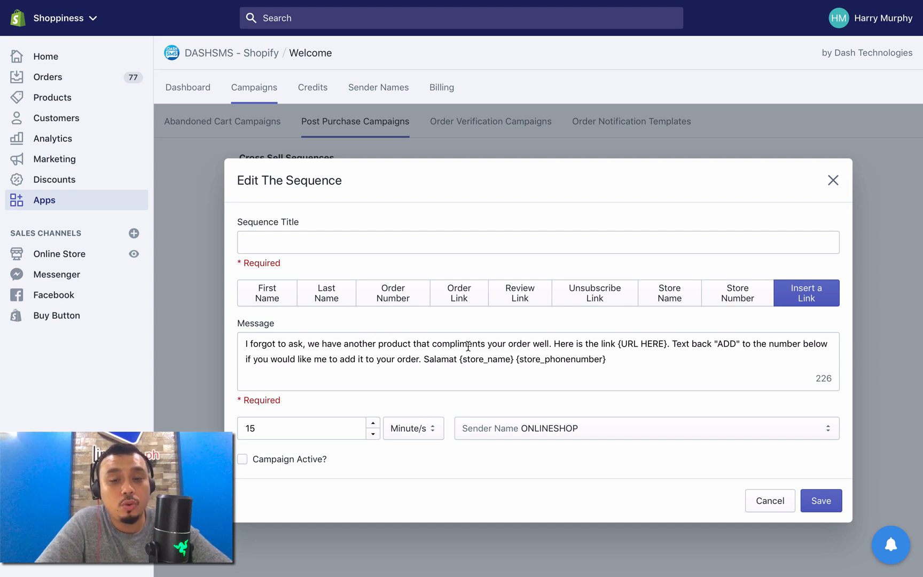
drag(611, 342, 655, 338)
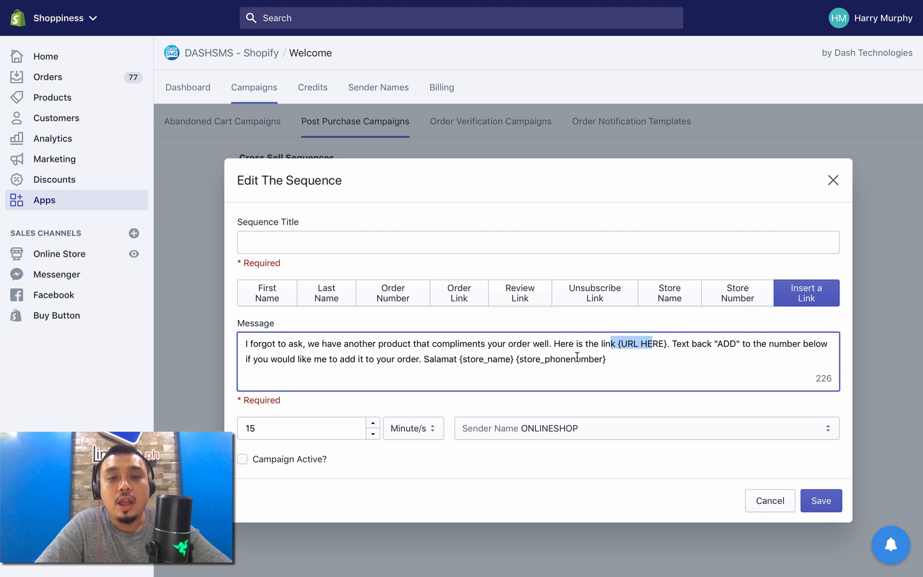
click(625, 365)
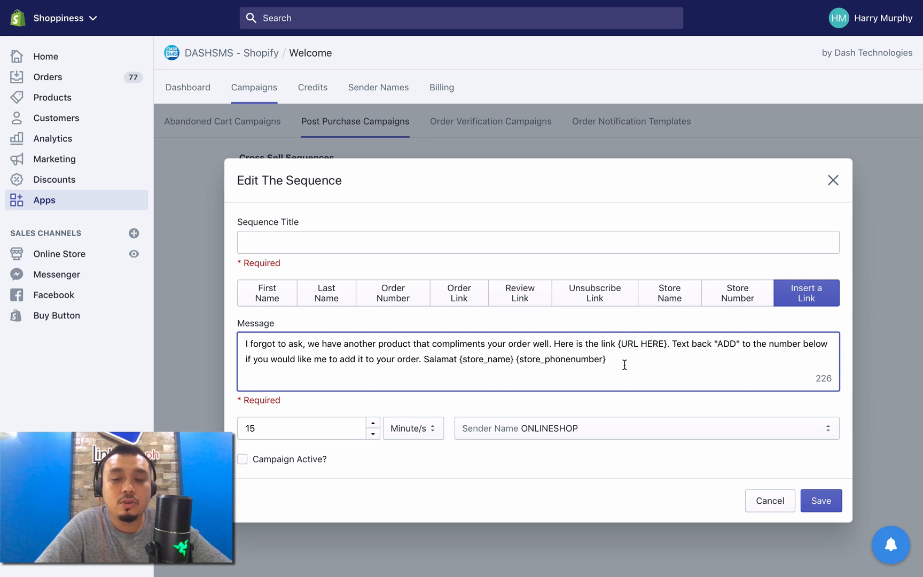
Step: Open the store's Discounts page and the Buy Button sales channel in the other admin tab, and continue with the browser authentication
mouse_move(609, 4)
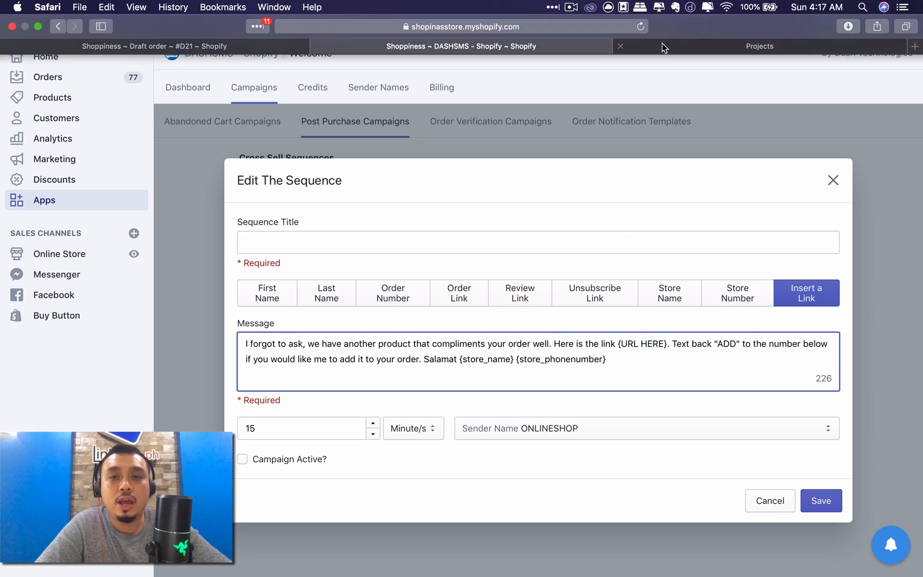
click(662, 43)
click(434, 38)
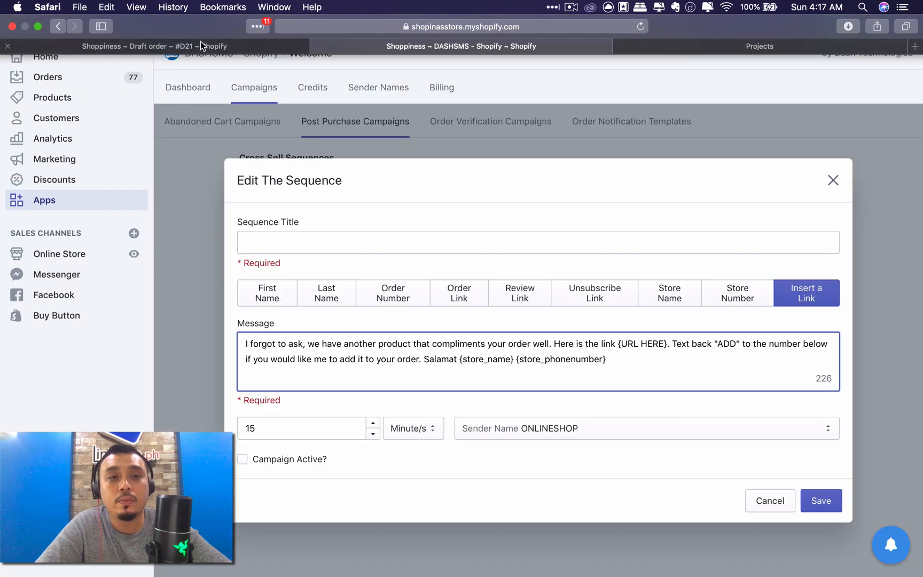
click(200, 41)
click(53, 237)
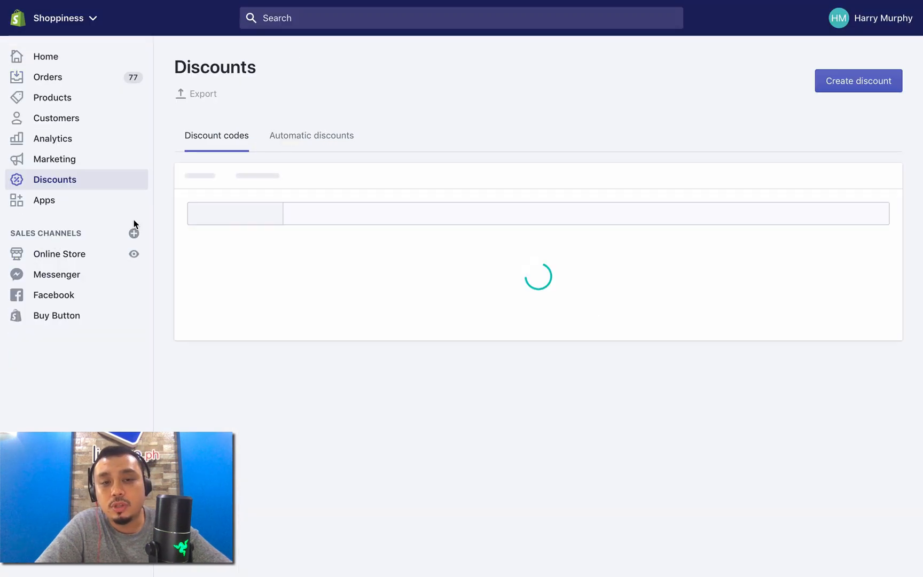
click(66, 315)
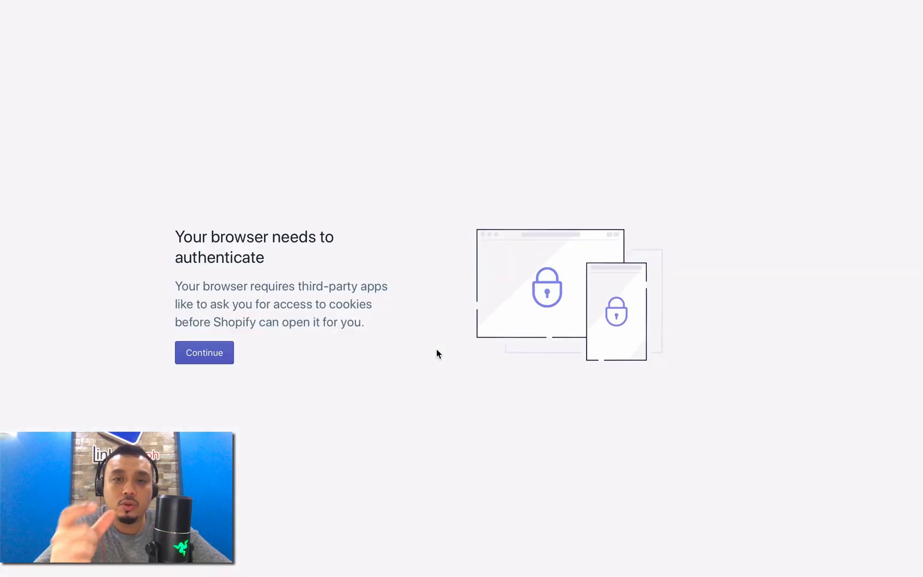
click(217, 358)
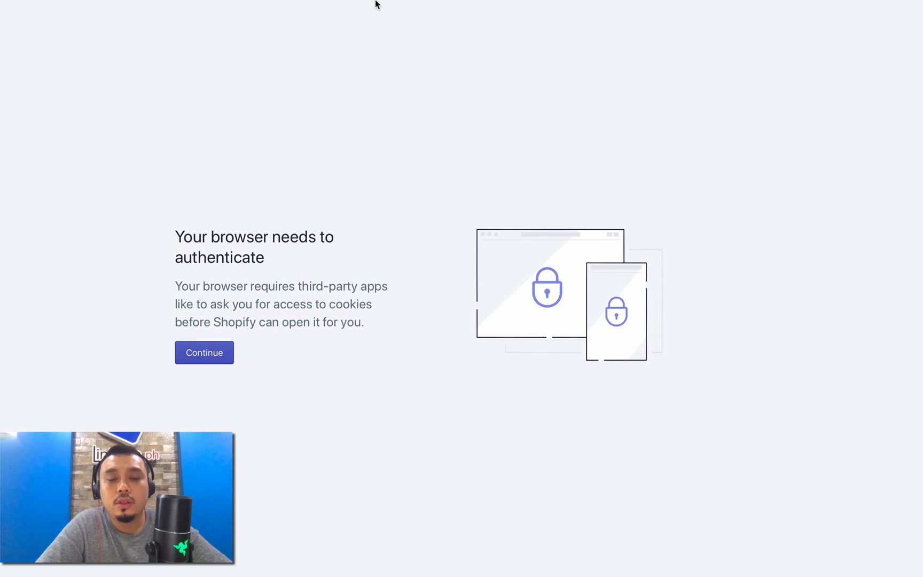
Step: Return to the first cross sell sequence in DASHSMS, save it and go back to the post purchase campaigns overview
mouse_move(377, 4)
click(401, 48)
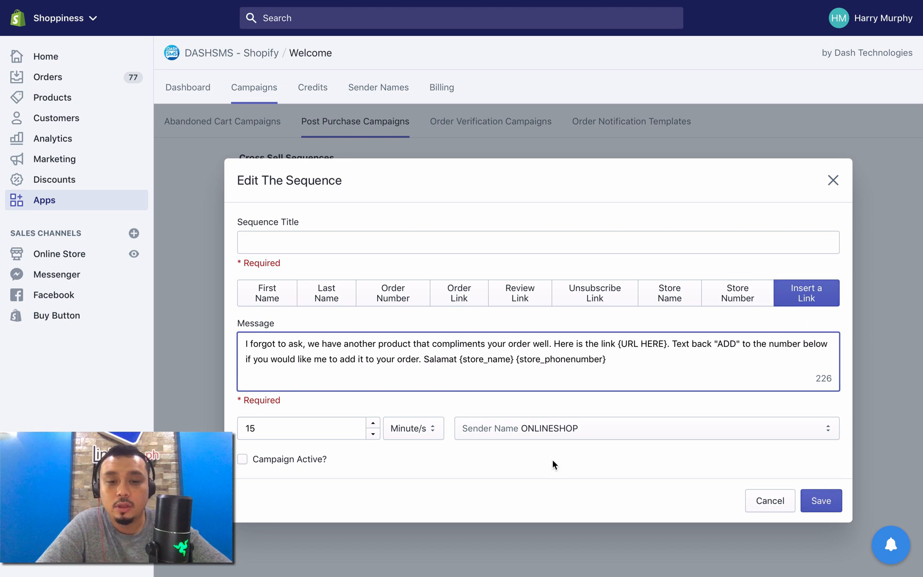
click(818, 505)
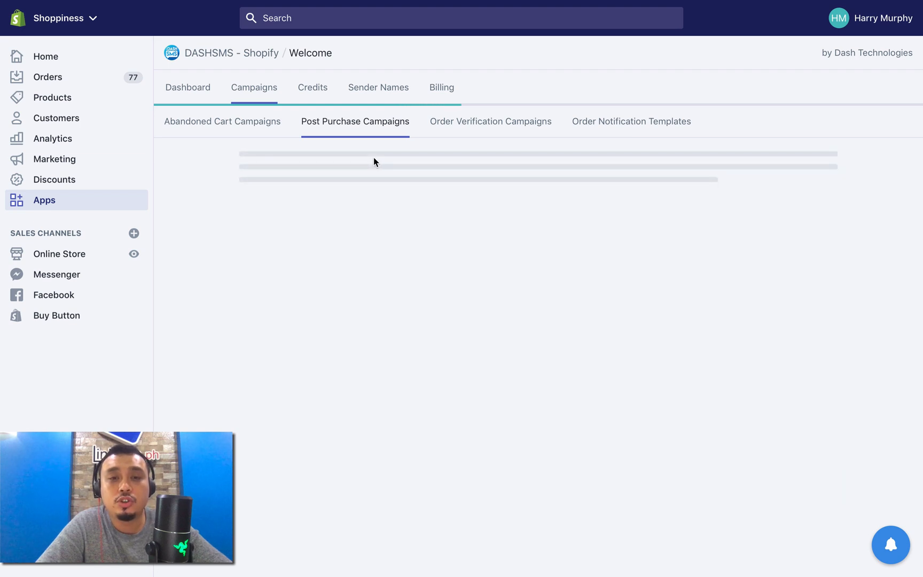
mouse_move(382, 22)
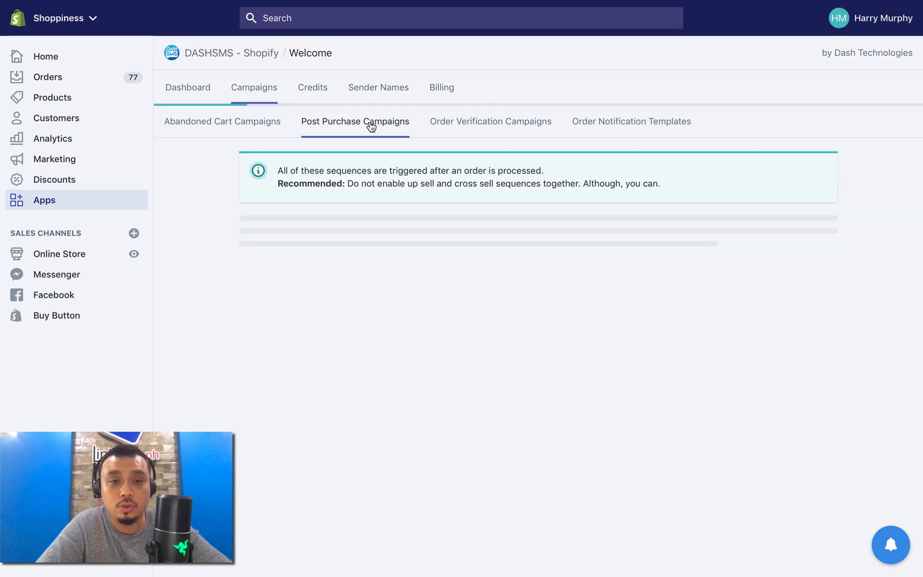
Step: Open the promotional sequences of the post purchase campaigns and open the Review Sequence for editing
click(475, 338)
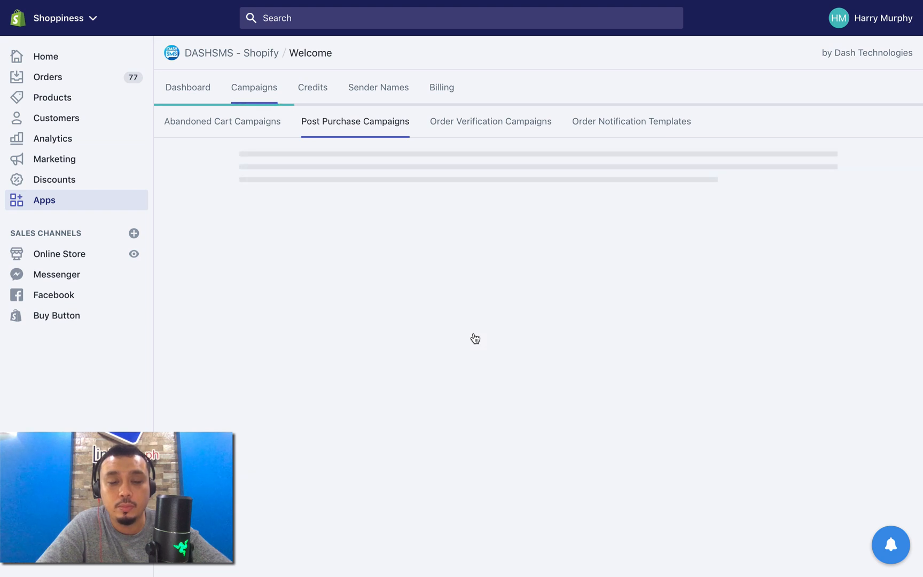
click(321, 126)
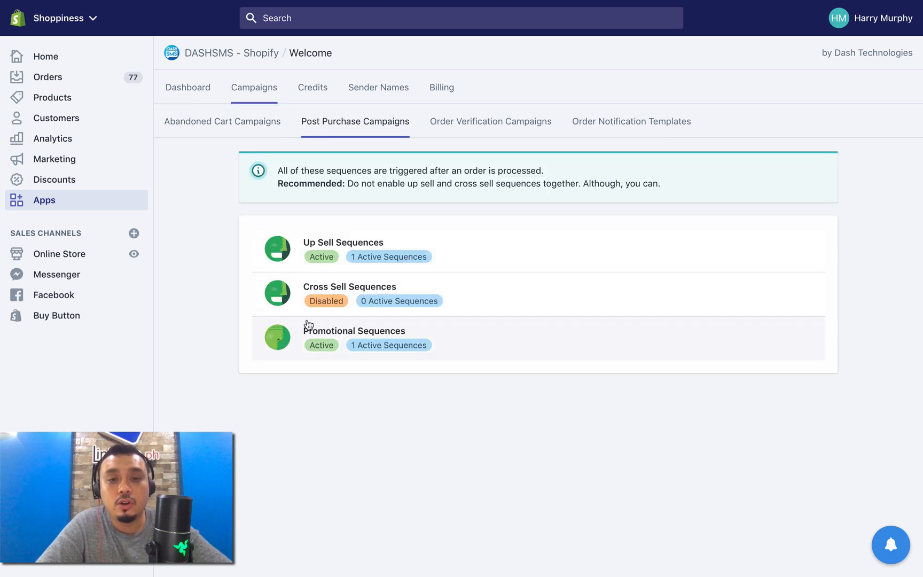
click(480, 332)
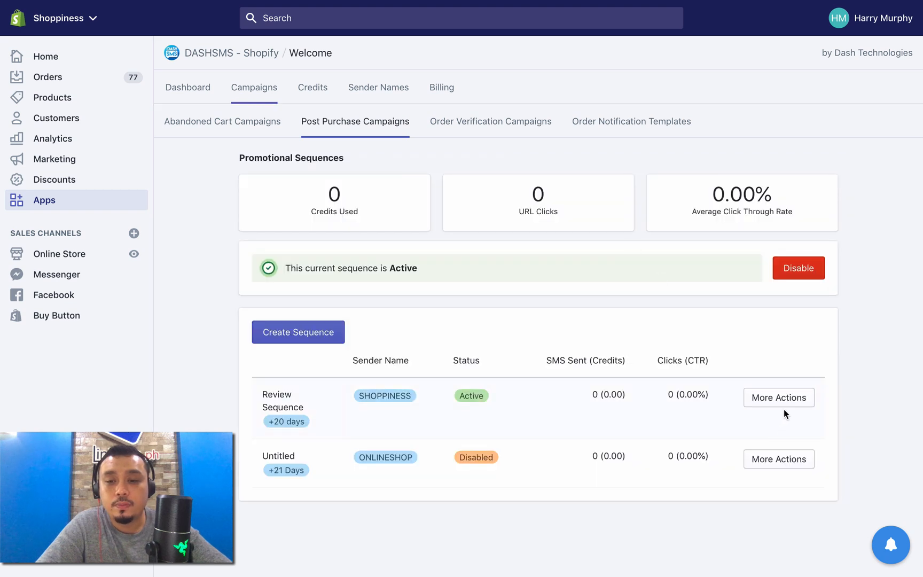
drag(267, 389, 373, 433)
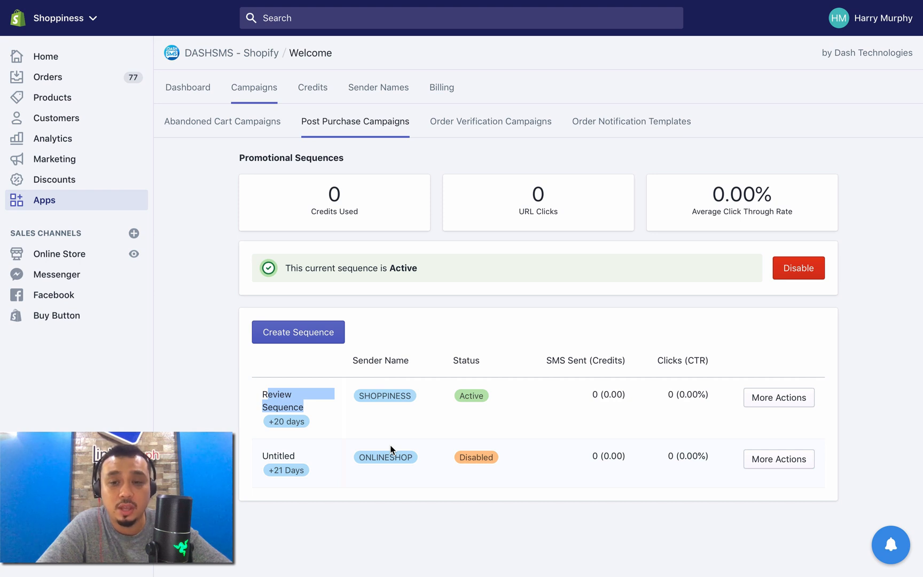
click(807, 408)
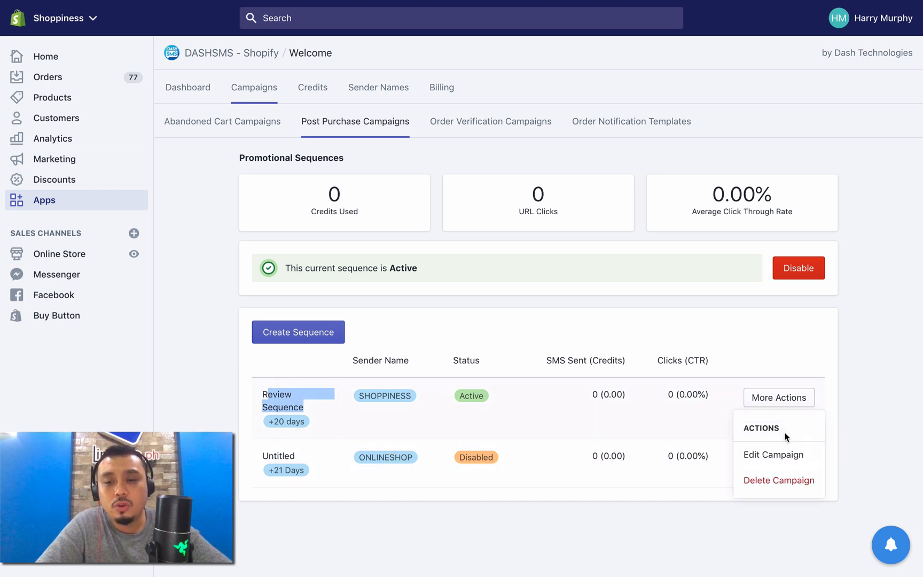
click(776, 453)
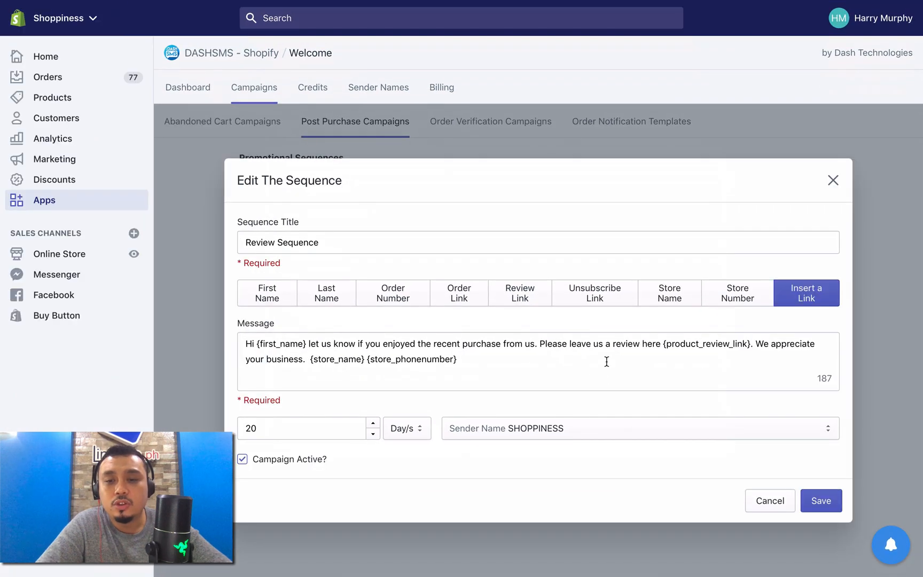
Step: Examine the Review Sequence's message text and its {product_review_link} placeholder
drag(663, 344, 753, 340)
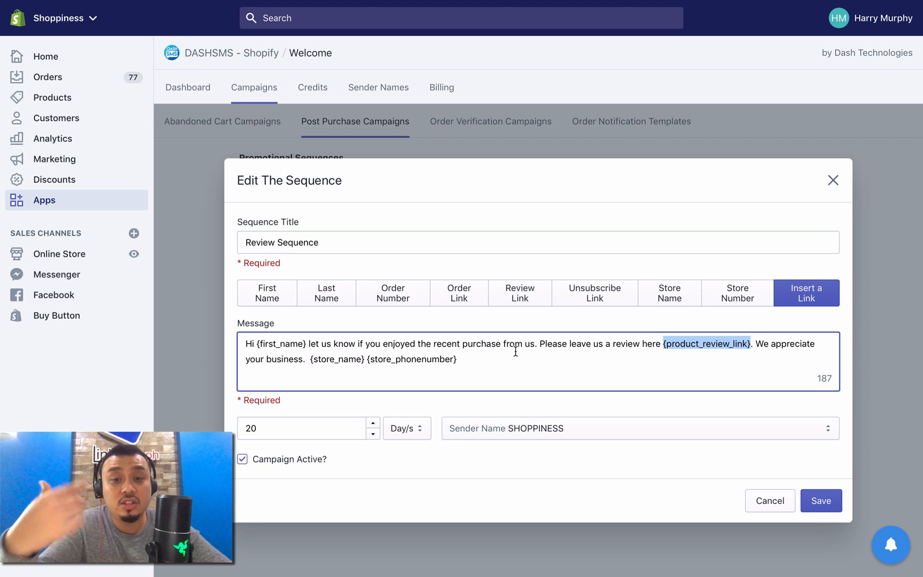
click(618, 355)
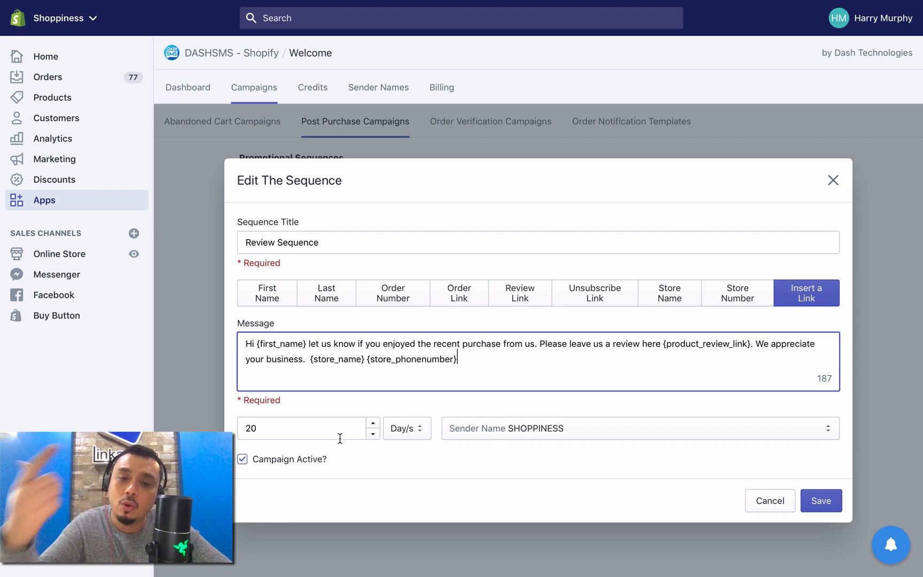
drag(478, 356, 323, 337)
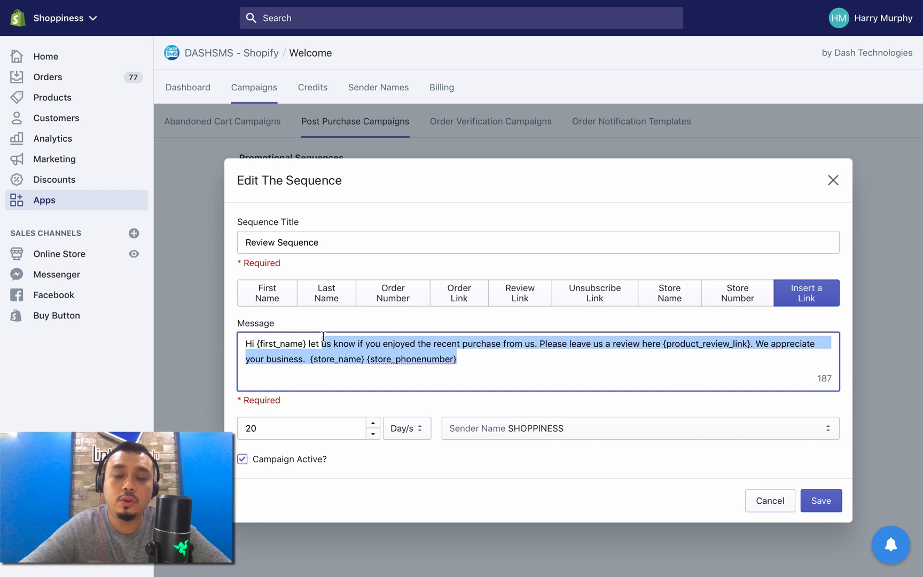
click(662, 344)
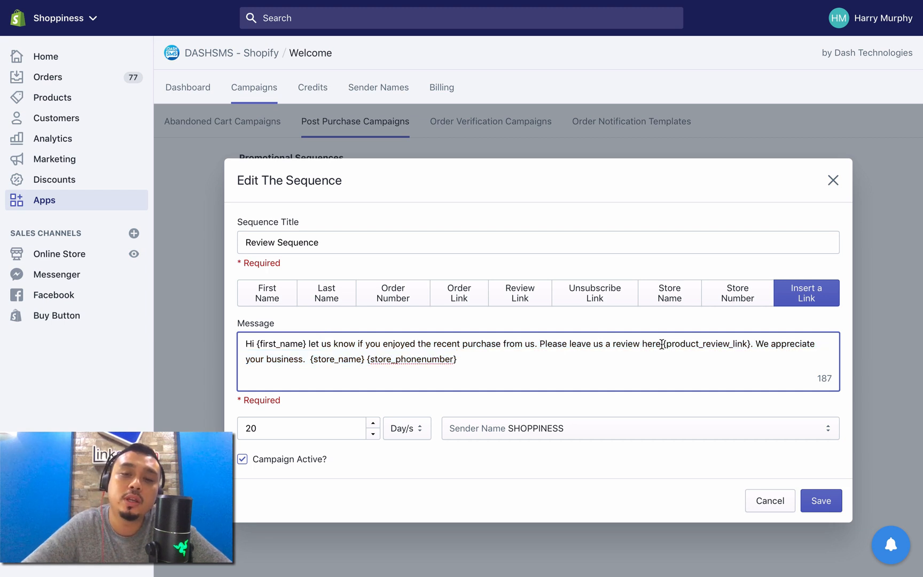
Step: Remove the {product_review_link} placeholder from the Review Sequence message
drag(663, 344, 749, 339)
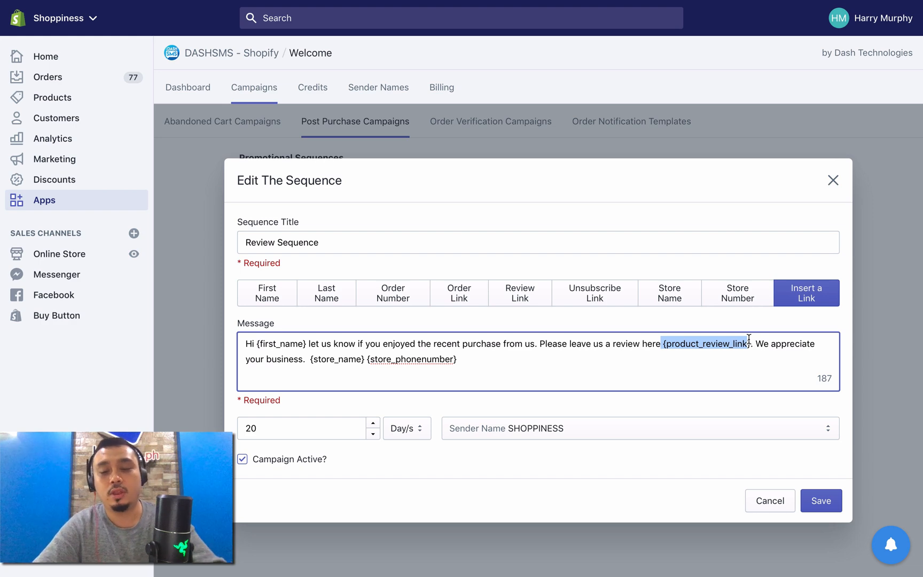
key(BackSpace)
text(ts)
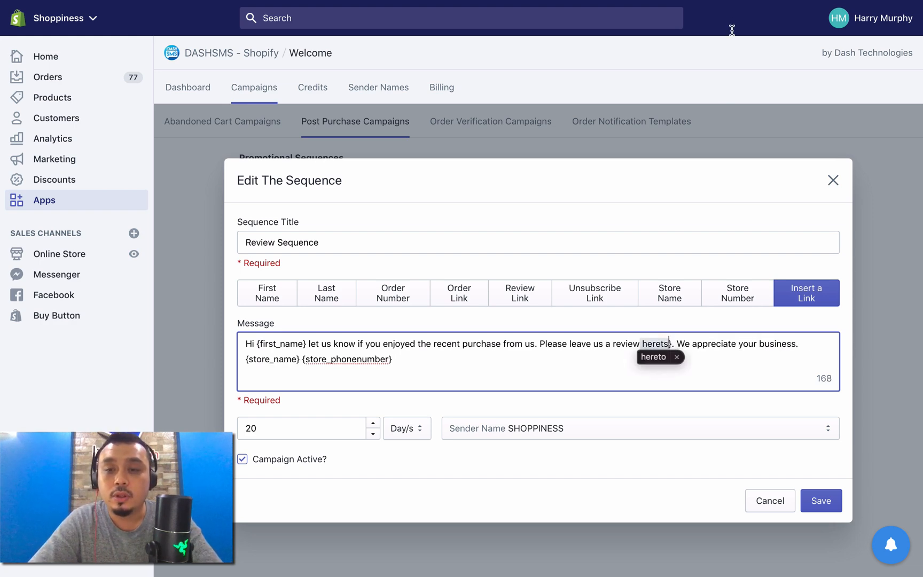
Step: Open shoppiness.ph in a new tab, go to the 2-In-1 Ionic Styler Pro Hair Curler product and examine its page for the review section
key(super+t)
text(sh)
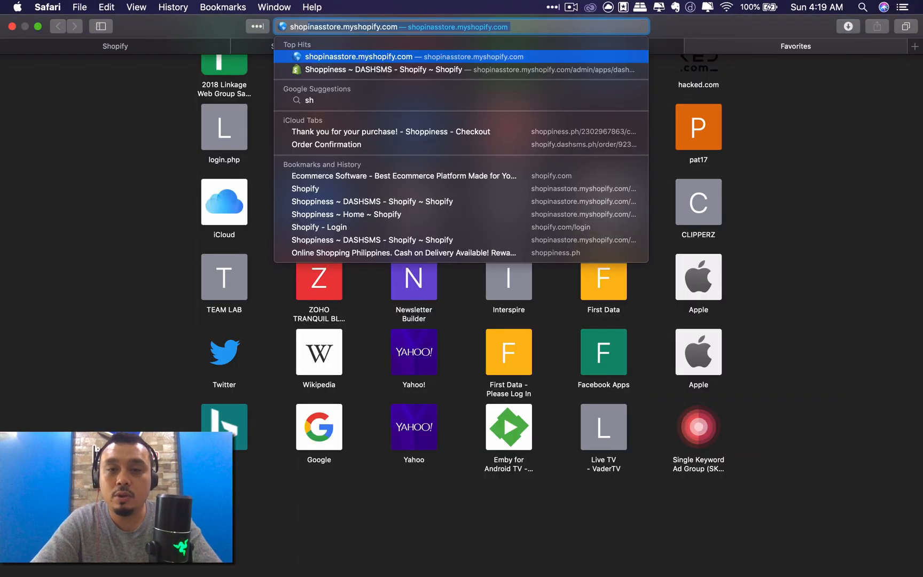
text(oppiness.ph)
key(Return)
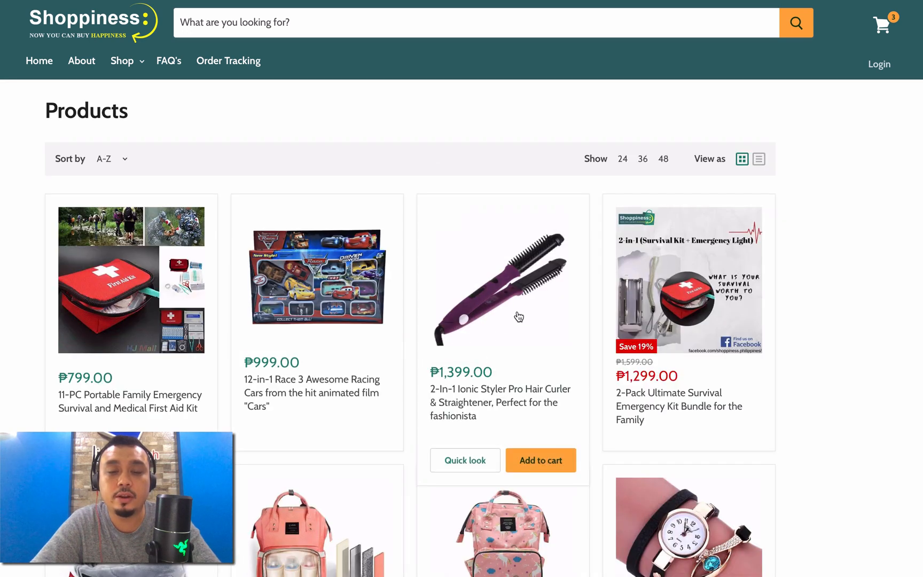
click(486, 394)
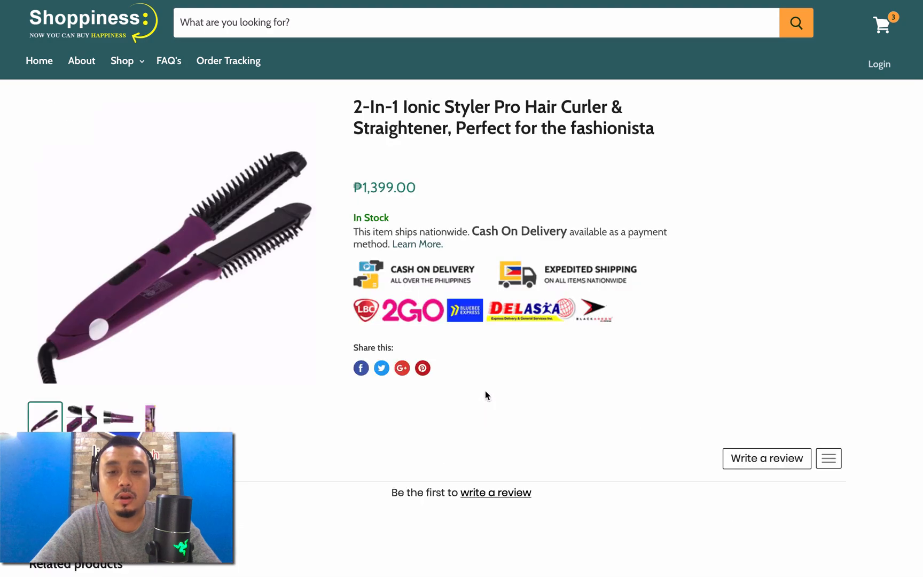
scroll(486, 391, down, 2)
scroll(485, 392, down, 4)
scroll(485, 393, up, 5)
mouse_move(645, 2)
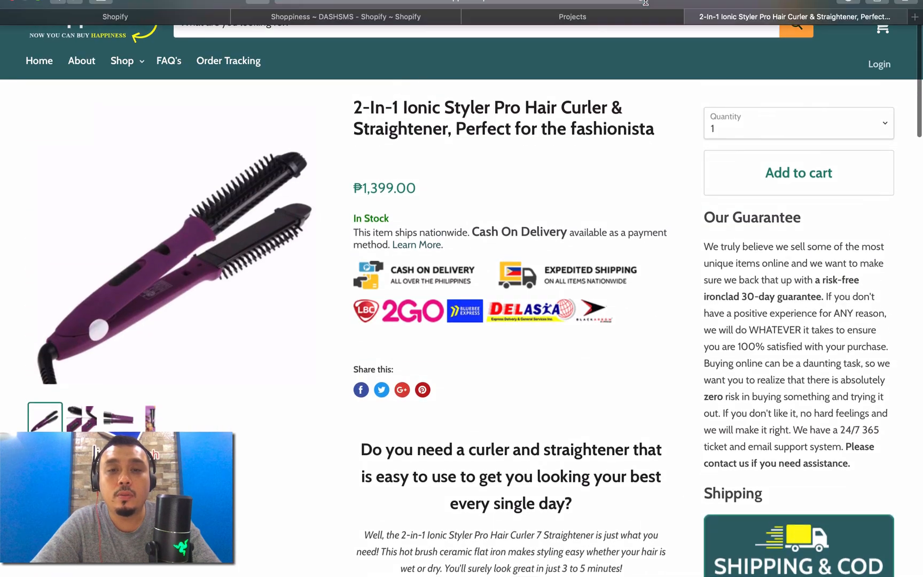
Step: Return to the Review Sequence in DASHSMS and put {product_review_link} back after "Please leave us a review here" in the message
click(622, 51)
click(321, 43)
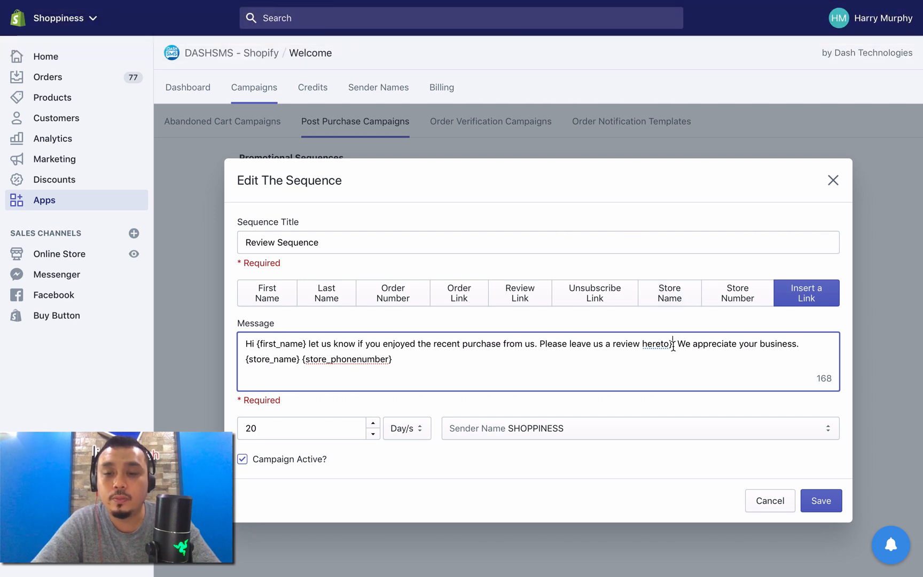
key(Delete)
click(520, 295)
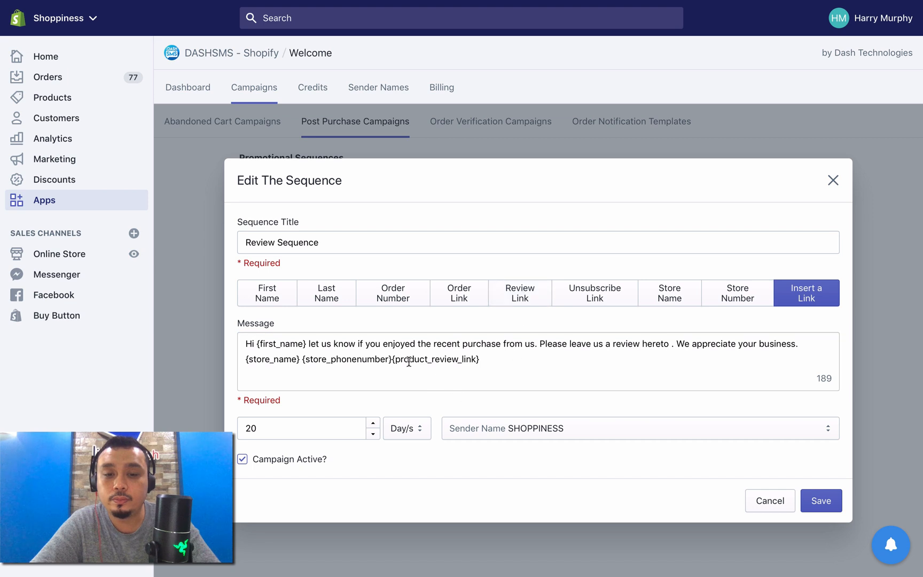
drag(392, 358, 488, 360)
key(super+c)
key(BackSpace)
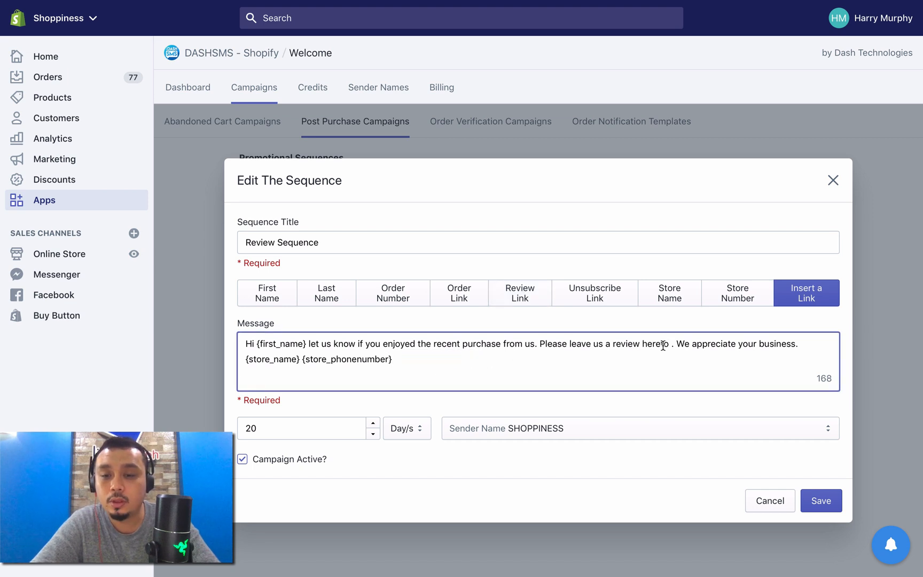
drag(660, 345, 667, 347)
key(super+v)
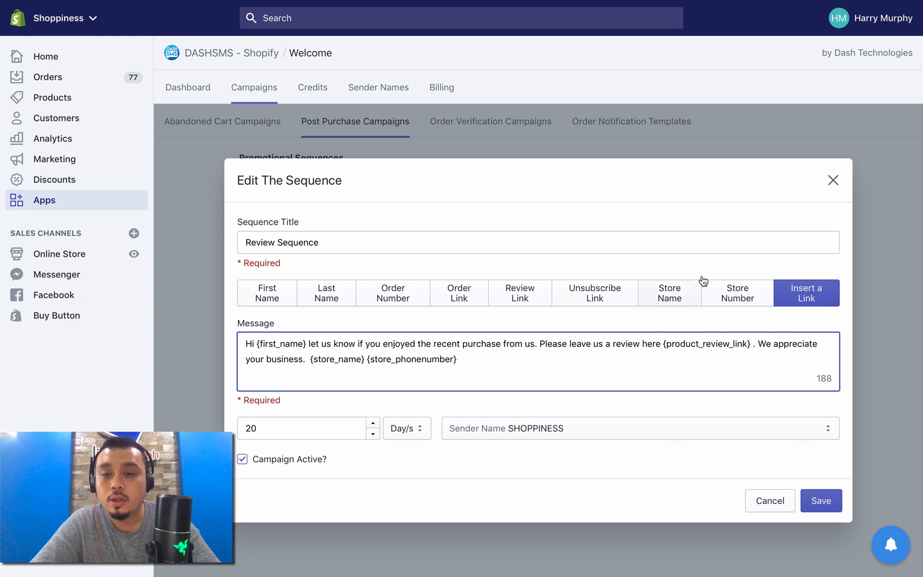
Step: Switch to the hair curler's store page, examine its review section and rating form, and close the form
mouse_move(742, 21)
click(739, 43)
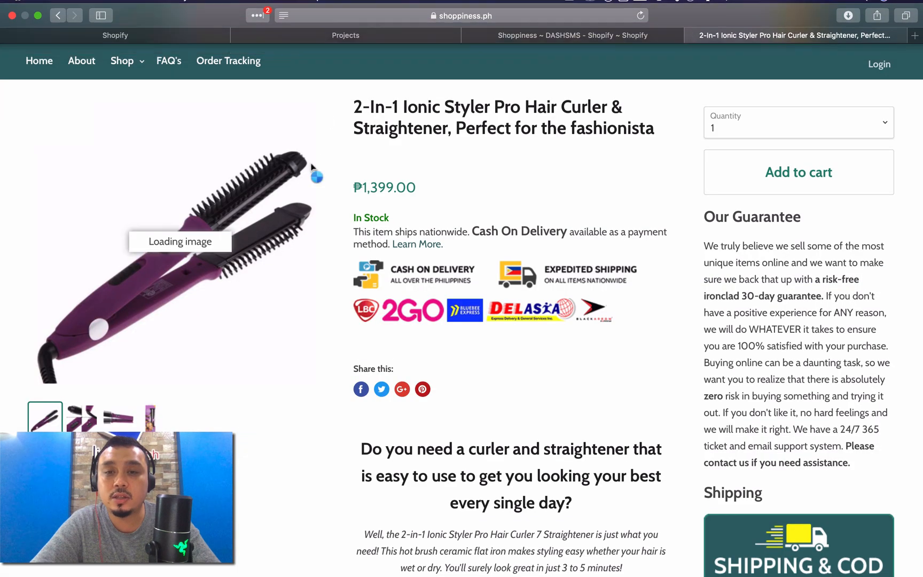
scroll(597, 310, down, 15)
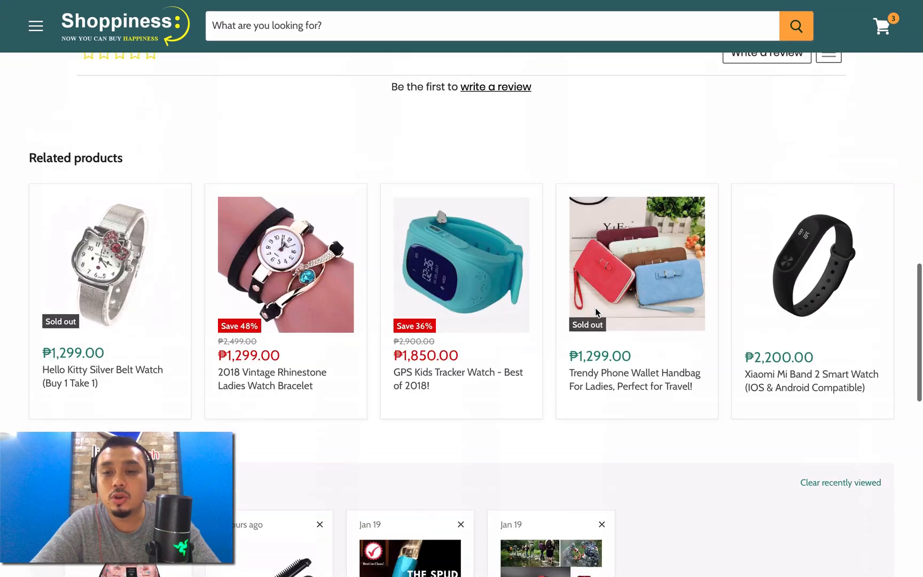
scroll(596, 313, up, 5)
click(758, 398)
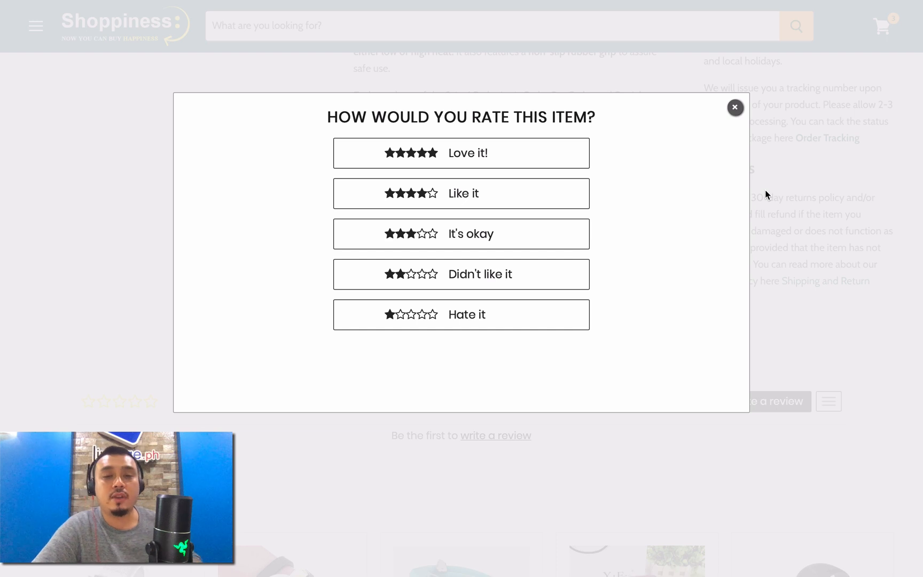
click(735, 109)
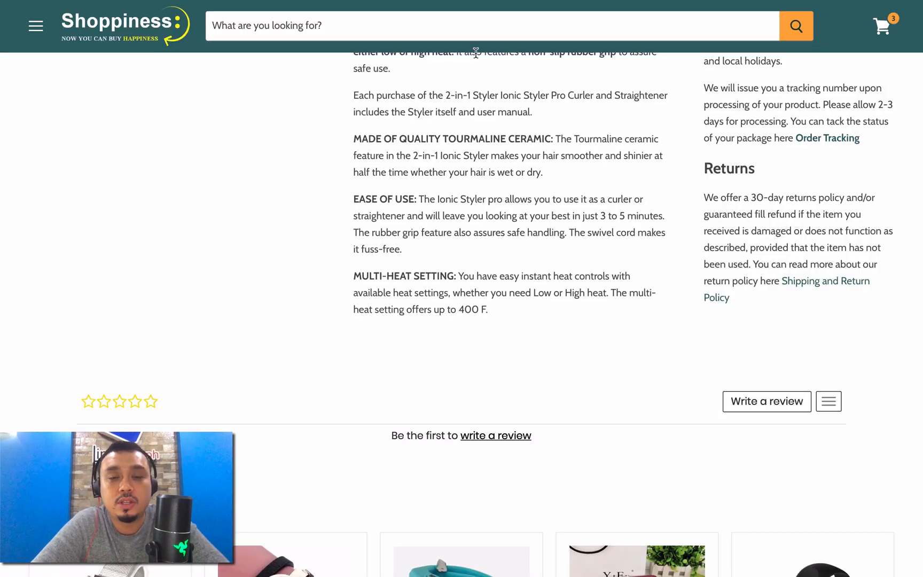
Step: Compare the hair curler's review section with the {product_review_link} placeholder in the Review Sequence message in DASHSMS
click(569, 41)
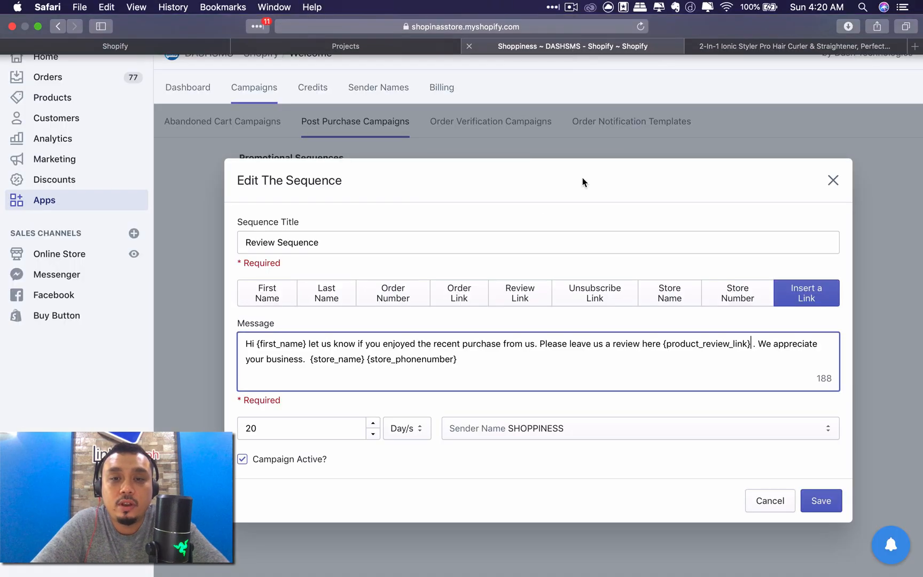
click(745, 47)
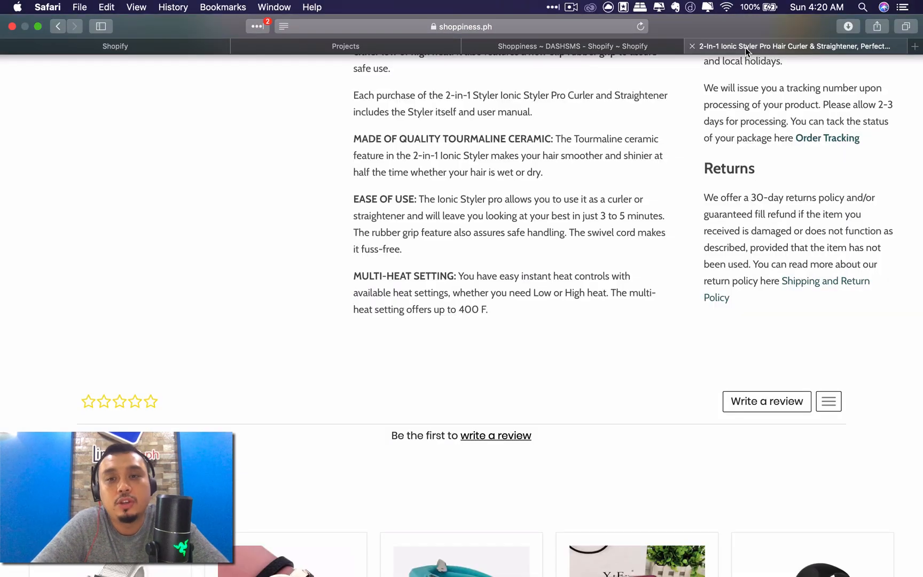
click(605, 43)
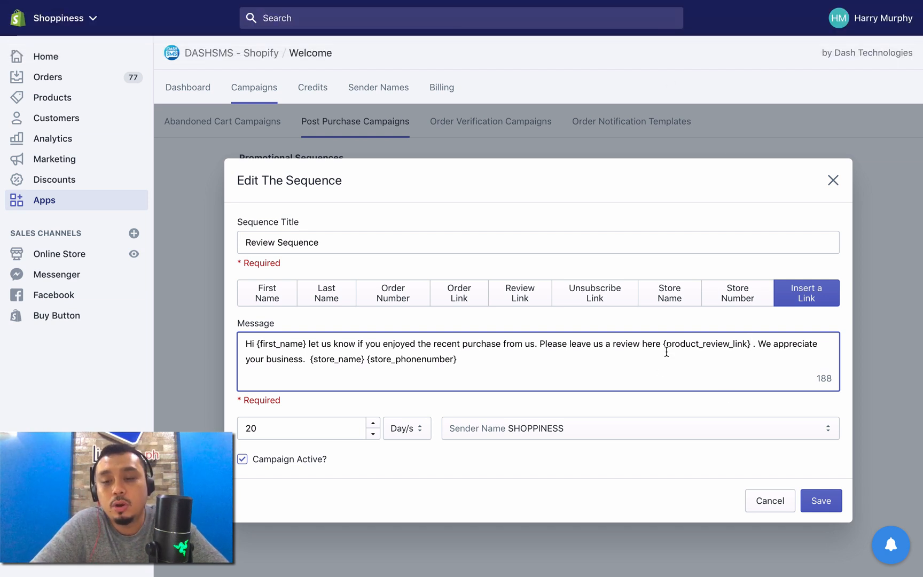
drag(668, 344, 746, 347)
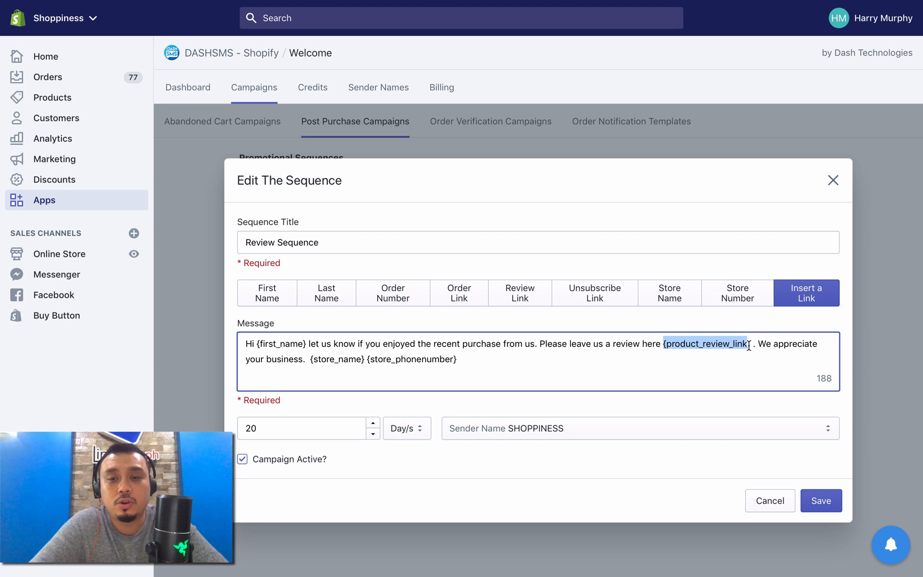
click(759, 358)
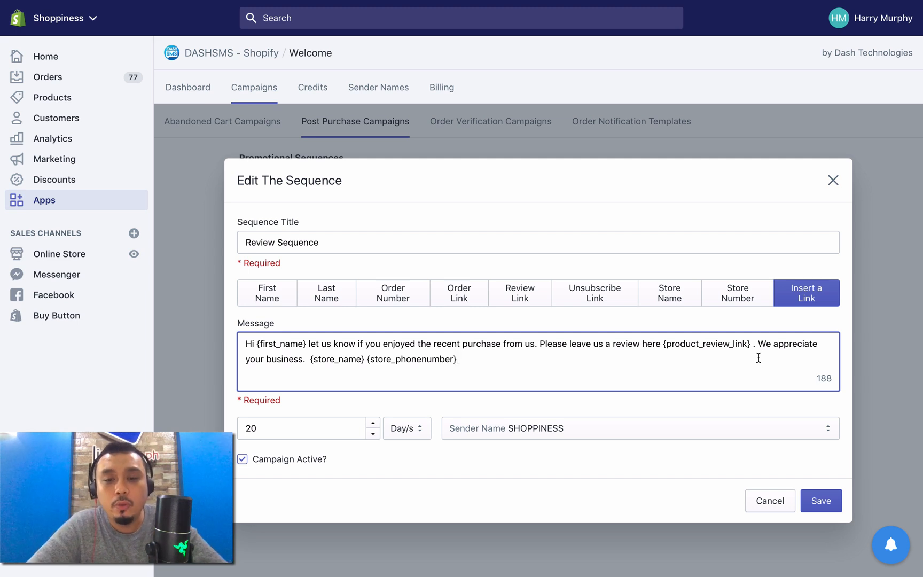
Step: Check the Review Sequence's delay in days and save the sequence
click(822, 501)
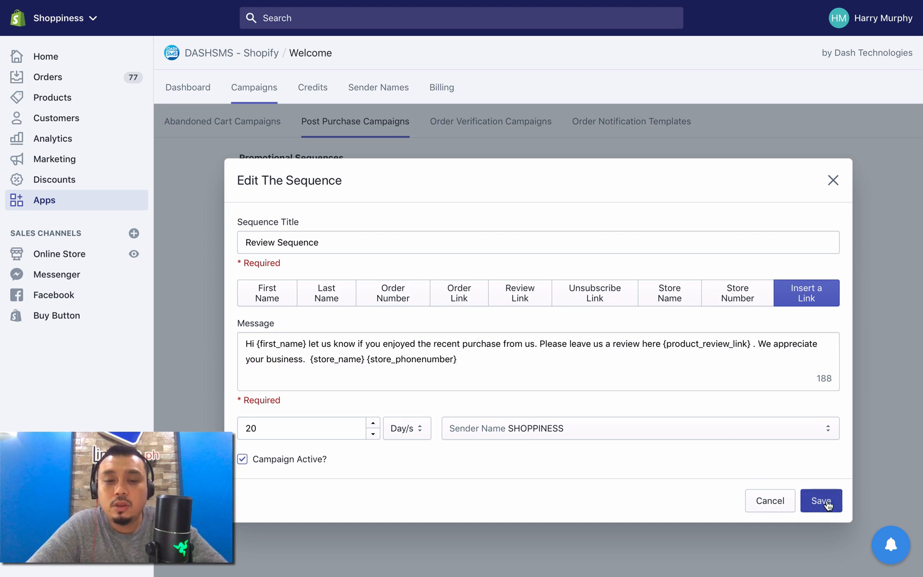
click(251, 430)
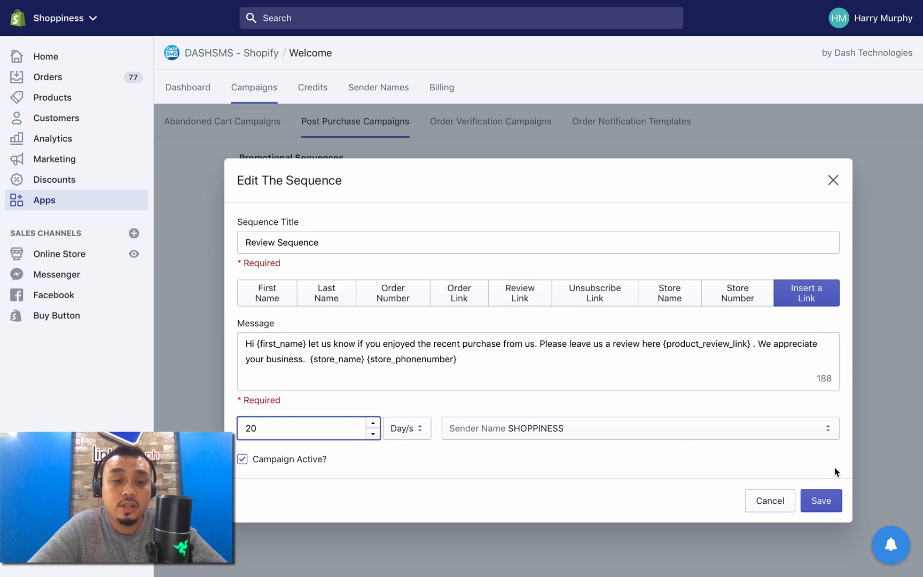
click(840, 505)
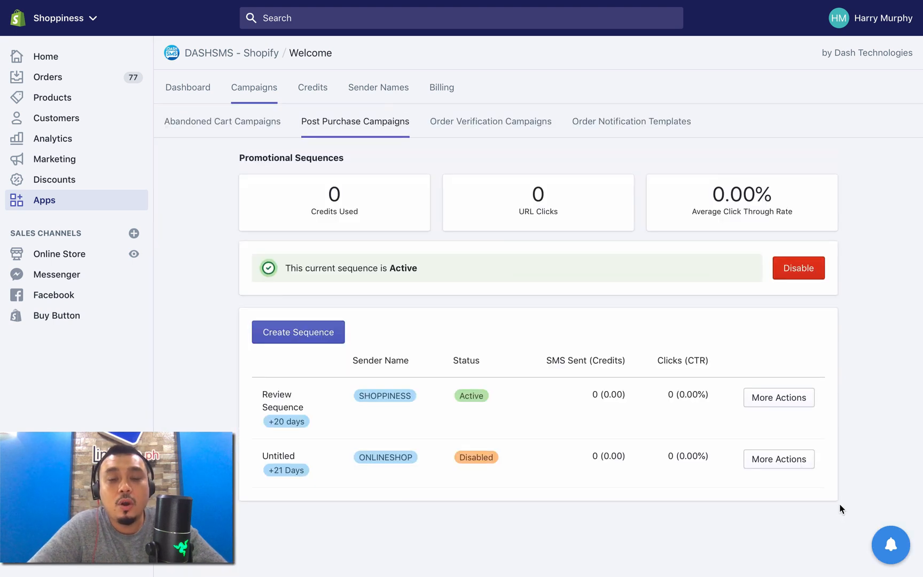
Step: Open the untitled sequence under the promotional sequences for editing and set its delay to 25 days
click(385, 122)
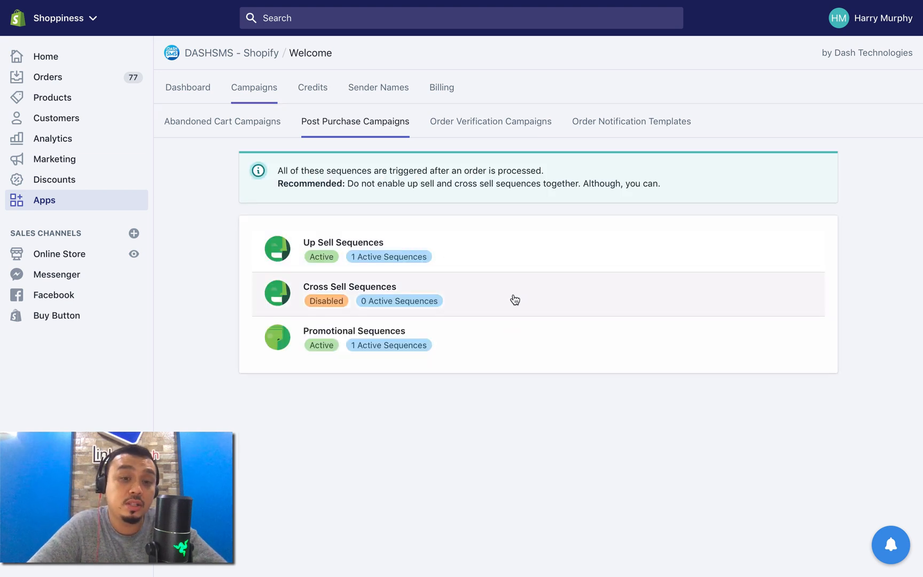
click(503, 350)
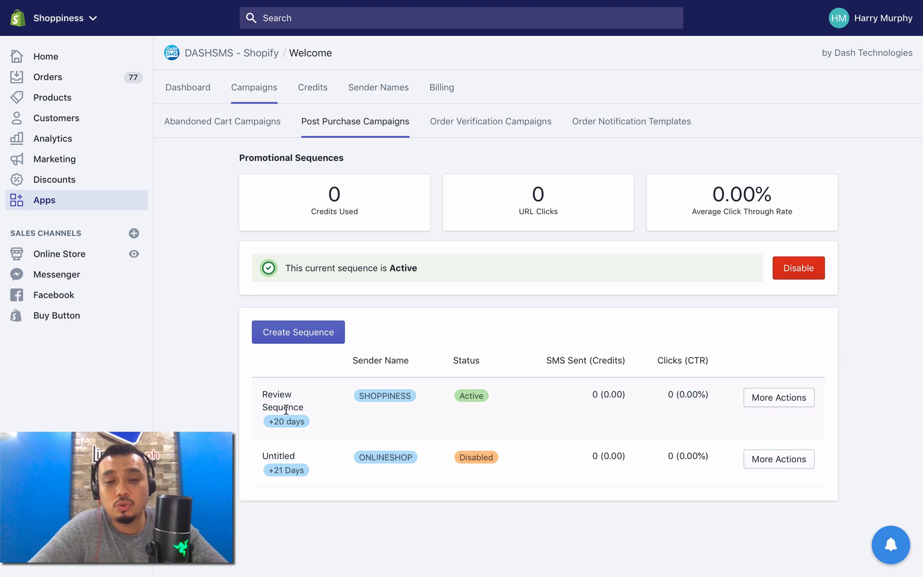
click(765, 459)
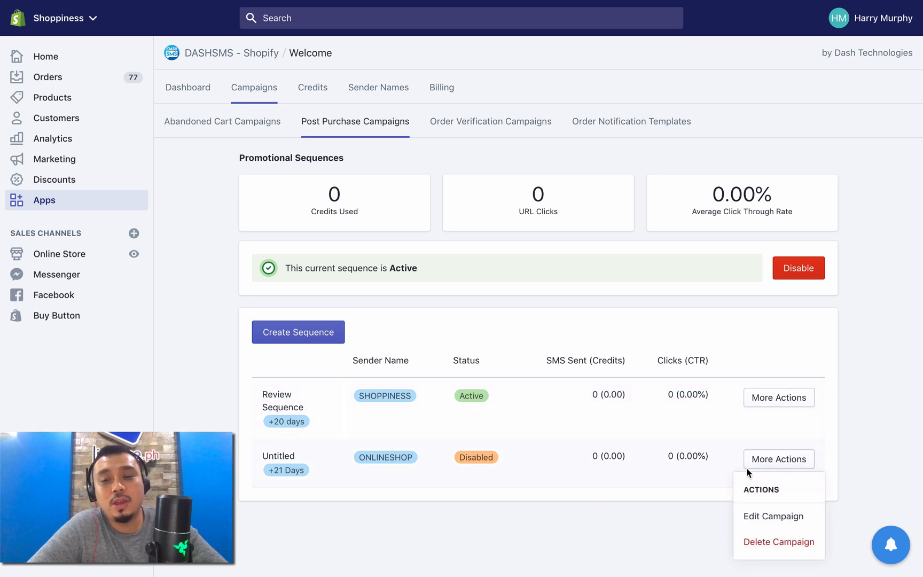
click(747, 517)
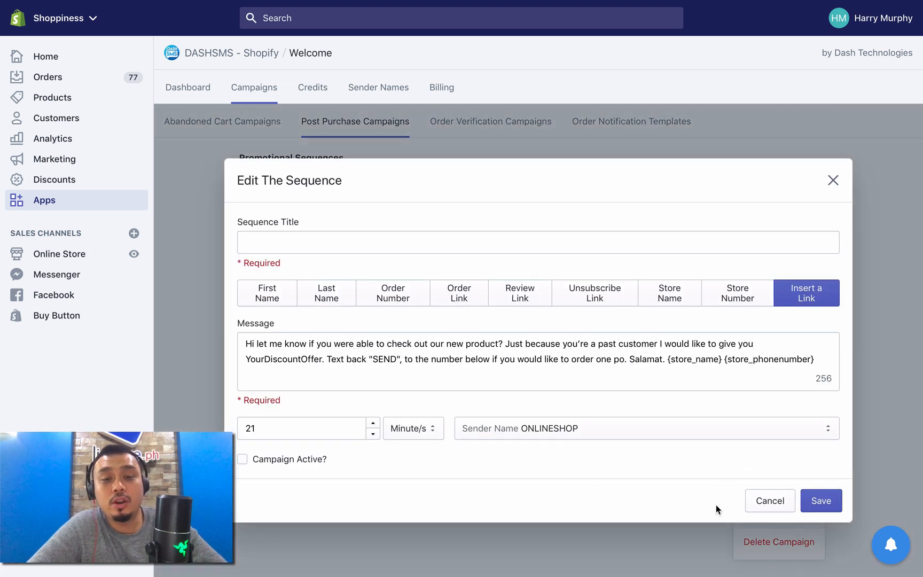
double_click(322, 431)
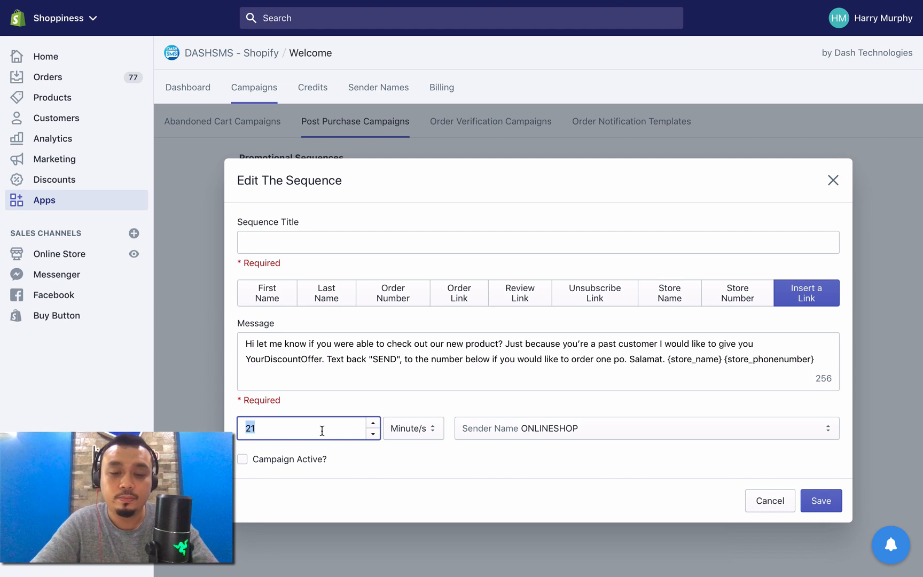
text(25)
click(406, 428)
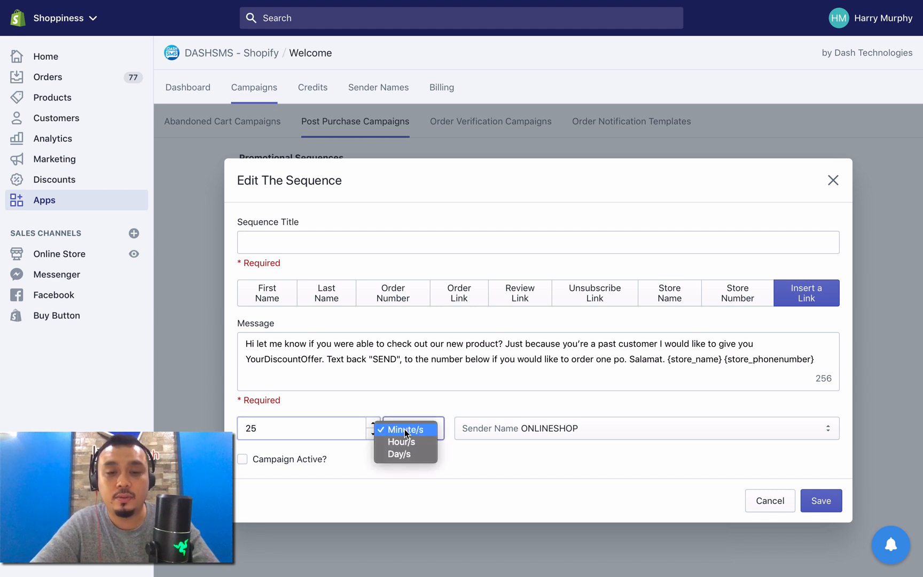
click(406, 452)
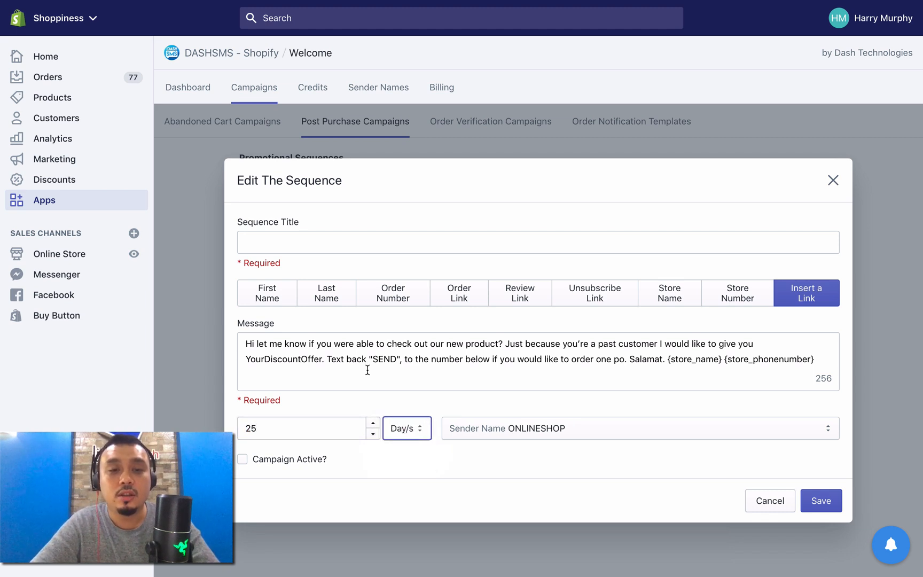
Step: Enter Mothers Day as the untitled sequence's title, then close the editor without saving
click(306, 240)
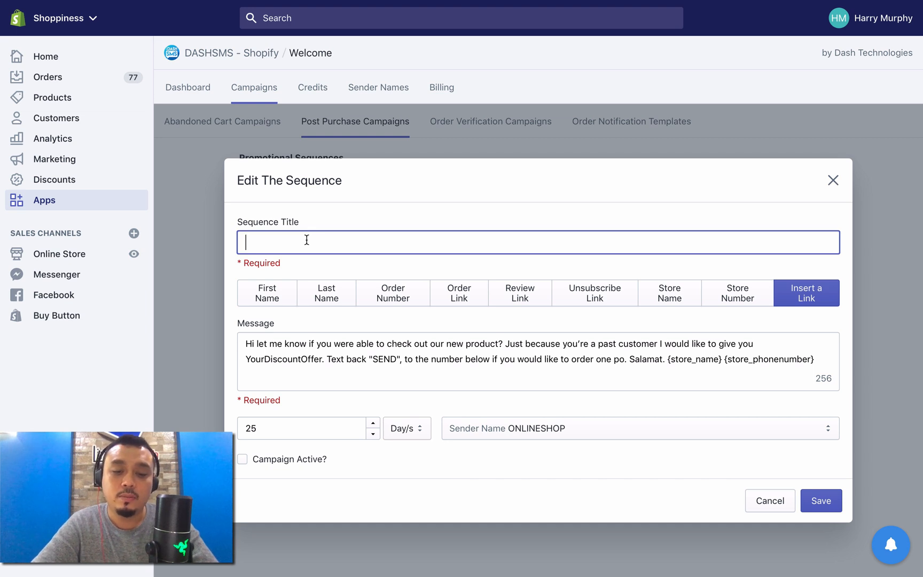
text(Mothers Day)
key(Tab)
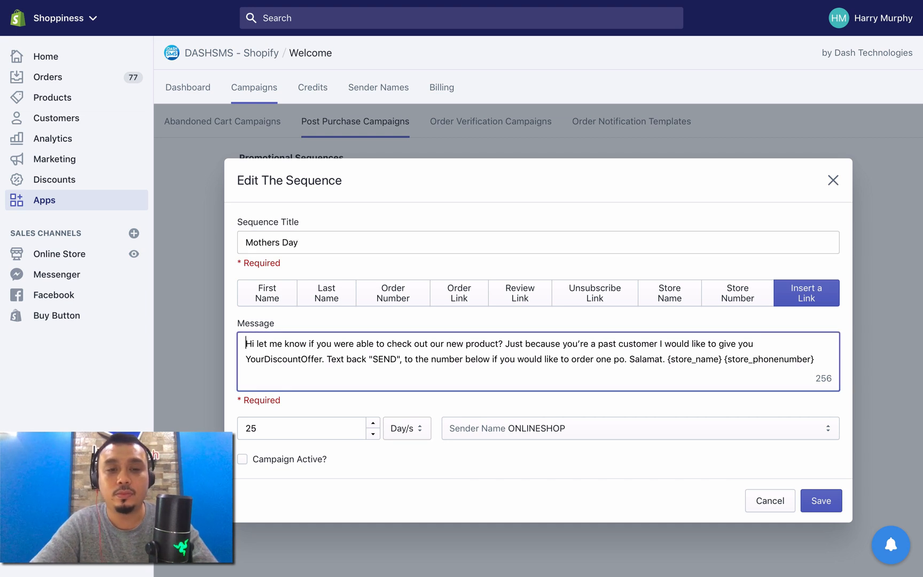
key(ctrl+a)
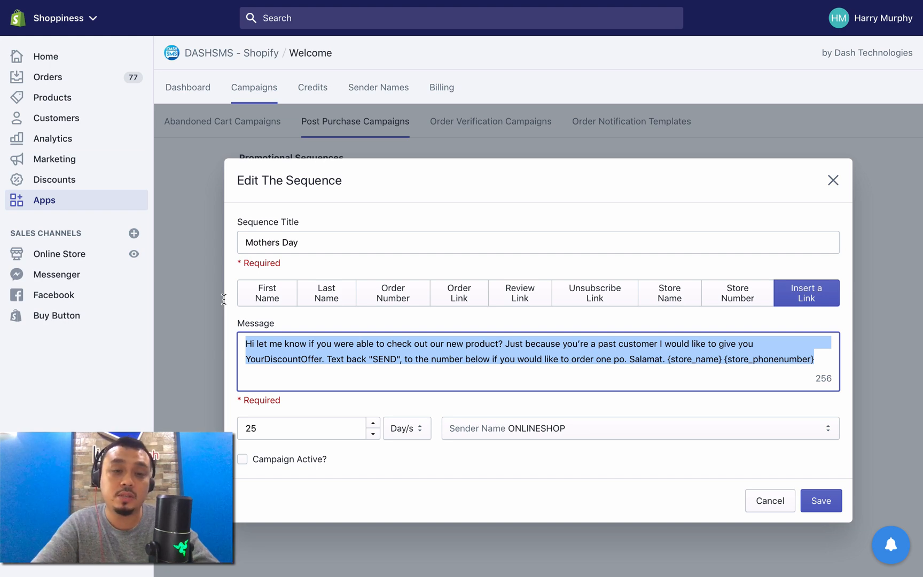
click(833, 180)
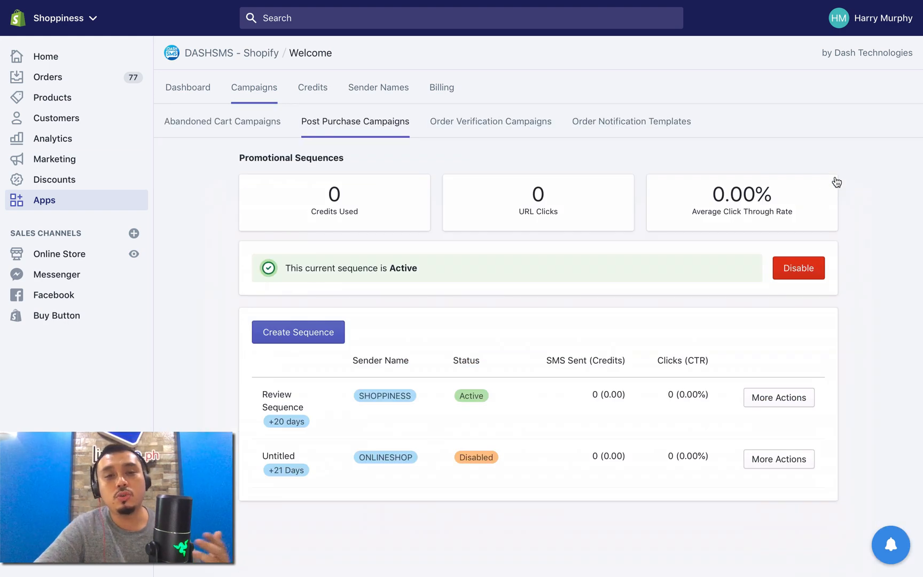
Step: Return to the post purchase campaigns and open the Upsell #1 sequence to examine its message, delay and sender name
click(397, 140)
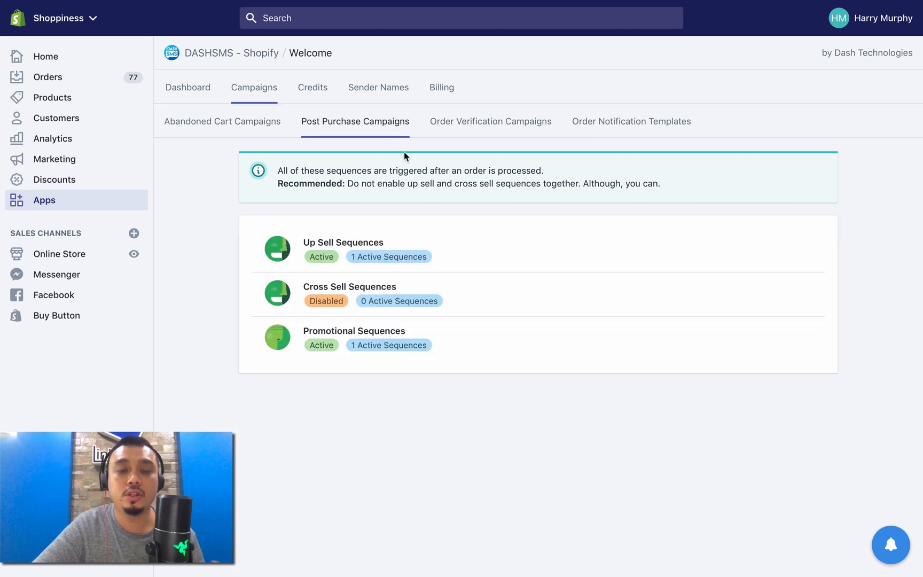
click(441, 262)
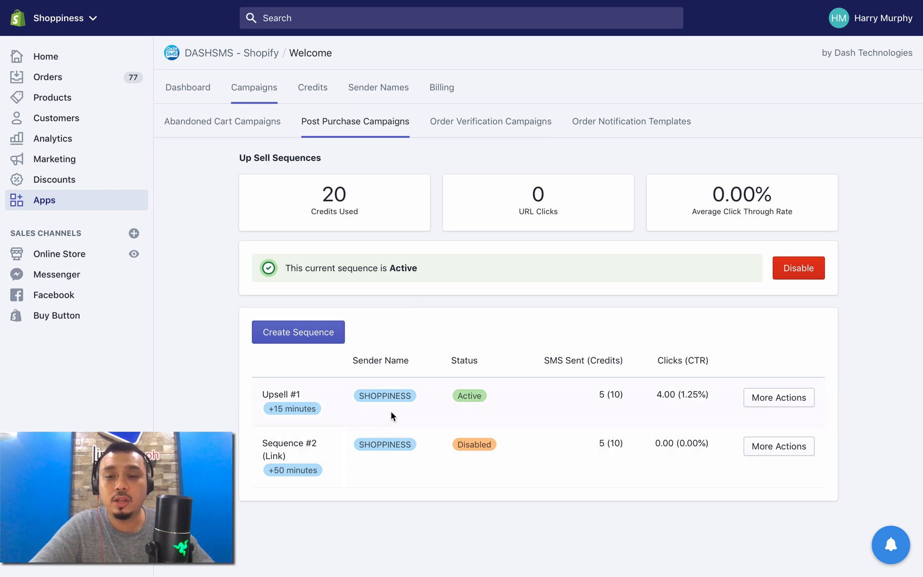
click(777, 398)
click(750, 456)
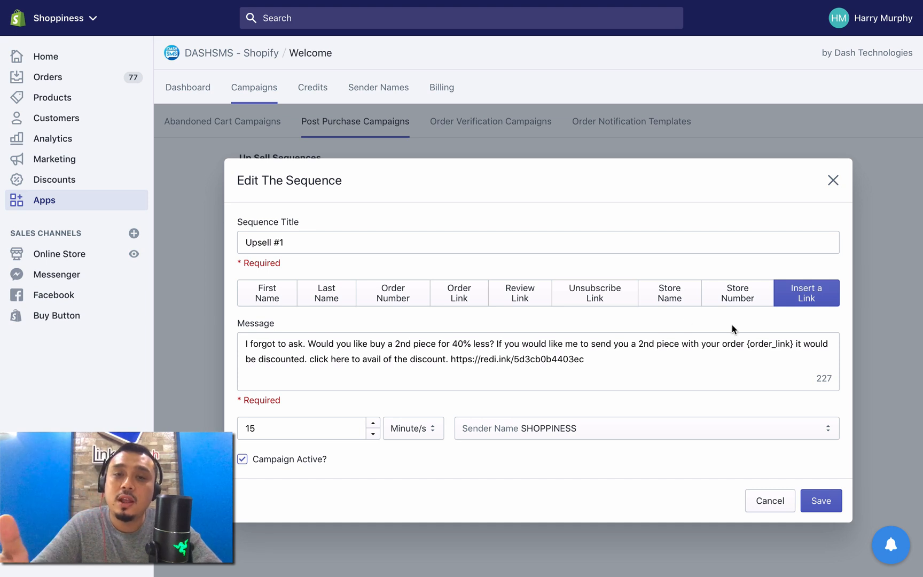
Step: Open the notification widget over the Upsell #1 editor
click(890, 559)
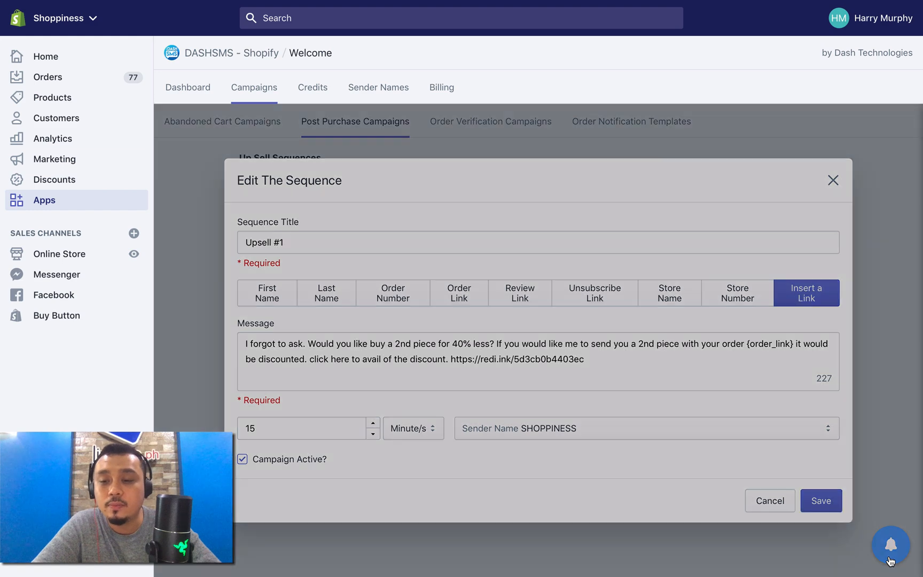